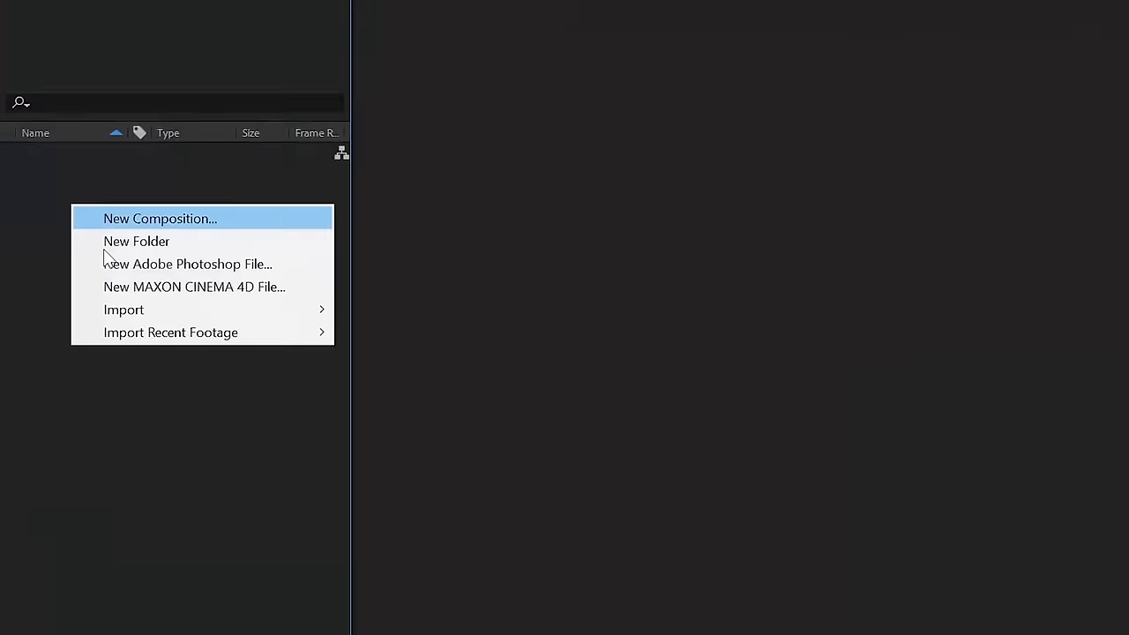
Step: Import the Spider-Web Shooter Footage mp4 through Import > File into the project
mouse_move(142, 302)
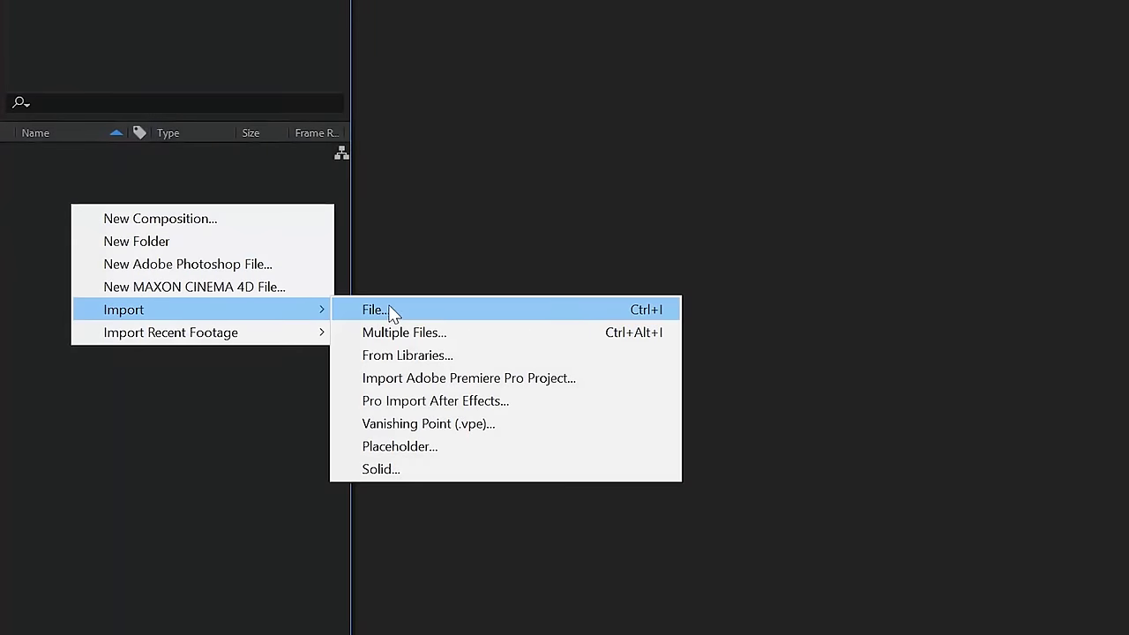
left_click(390, 312)
left_click(333, 232)
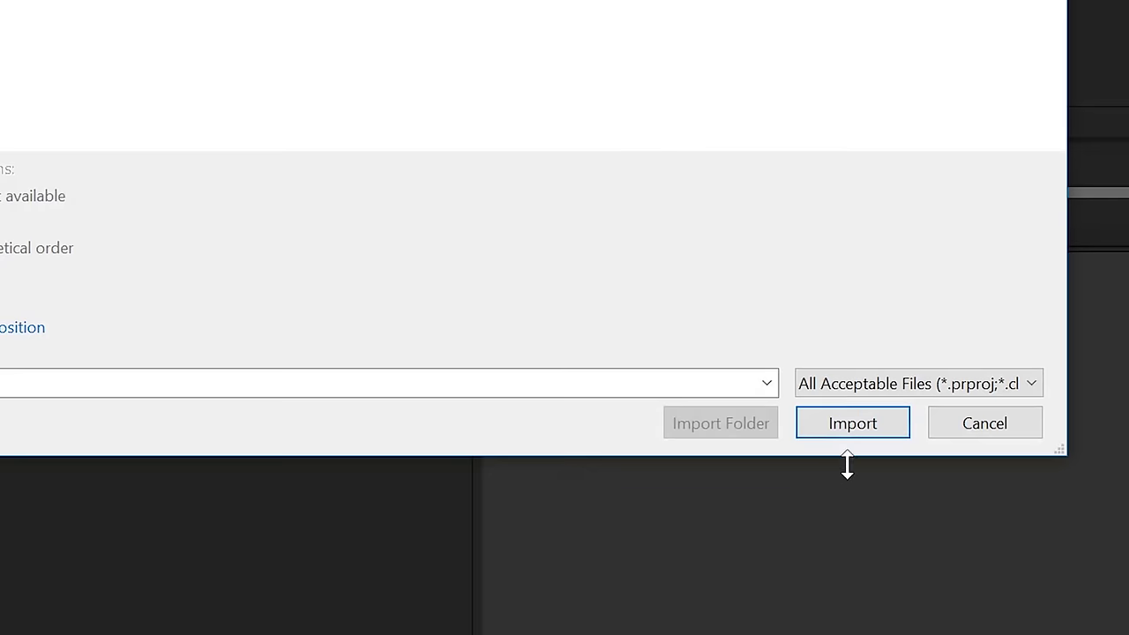
left_click(848, 427)
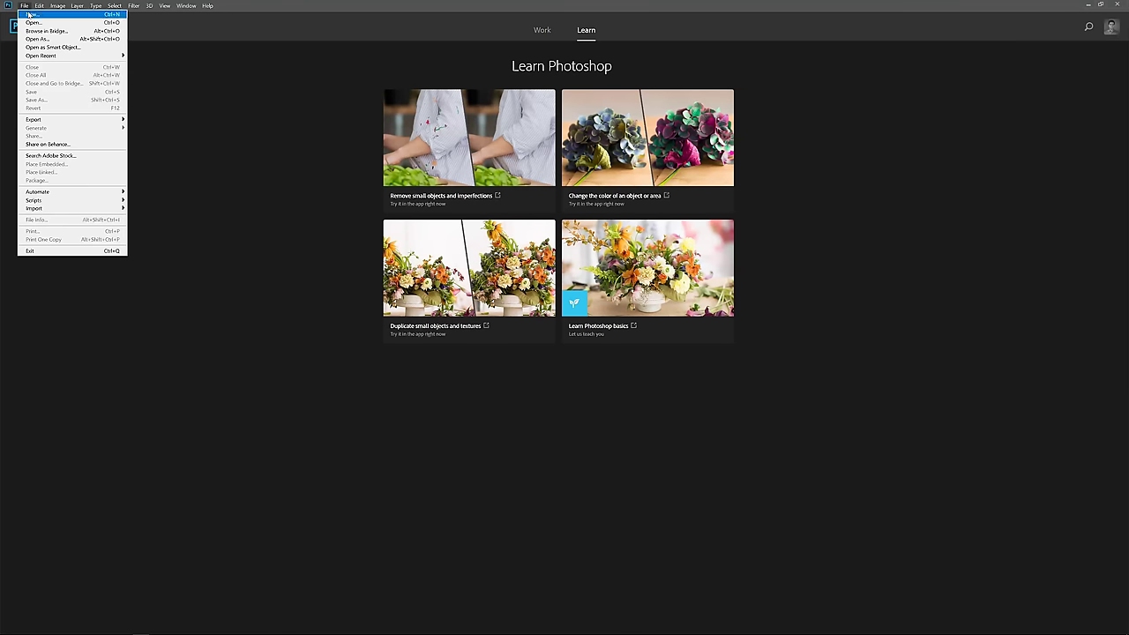
Step: Create a new 2000×500 Photoshop document with a transparent background
left_click(32, 17)
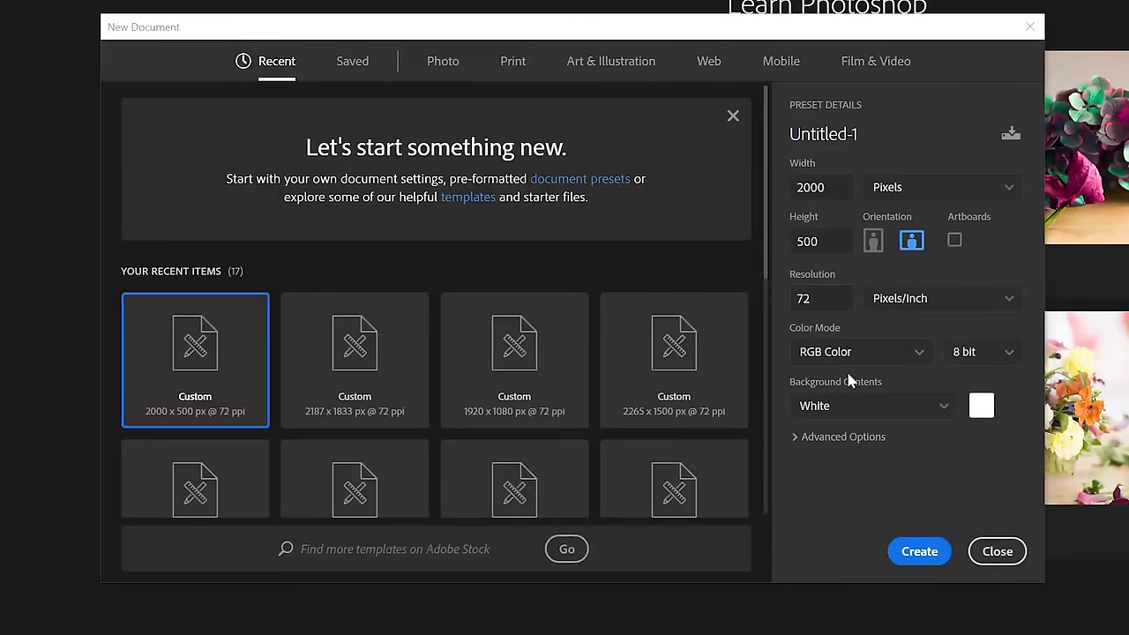
left_click(568, 267)
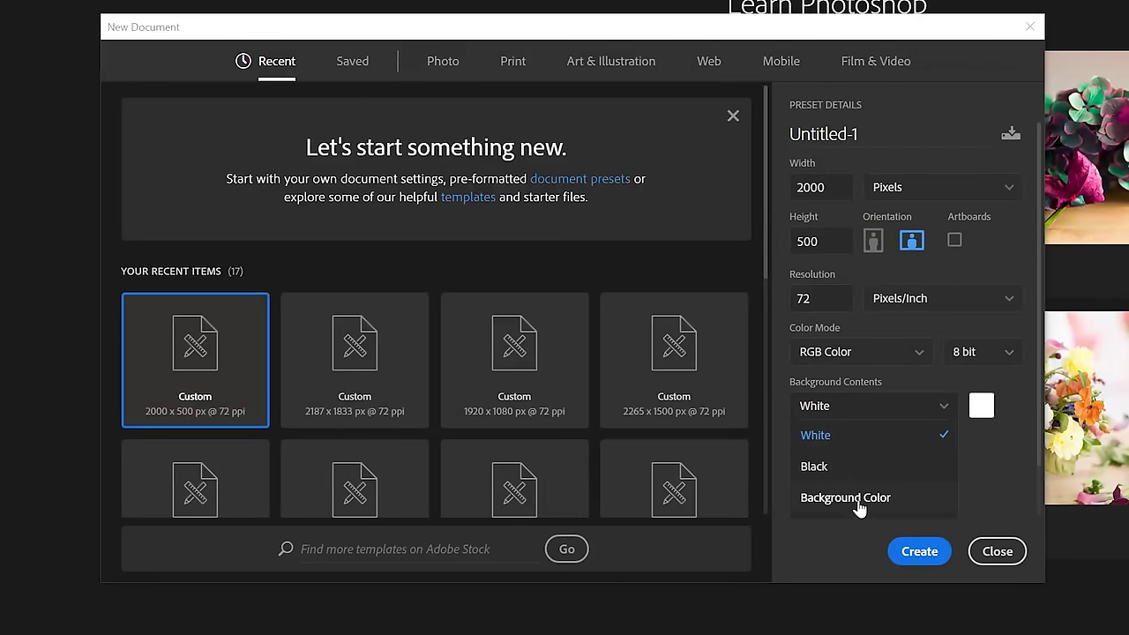
scroll(855, 503, "down", 2)
left_click(852, 481)
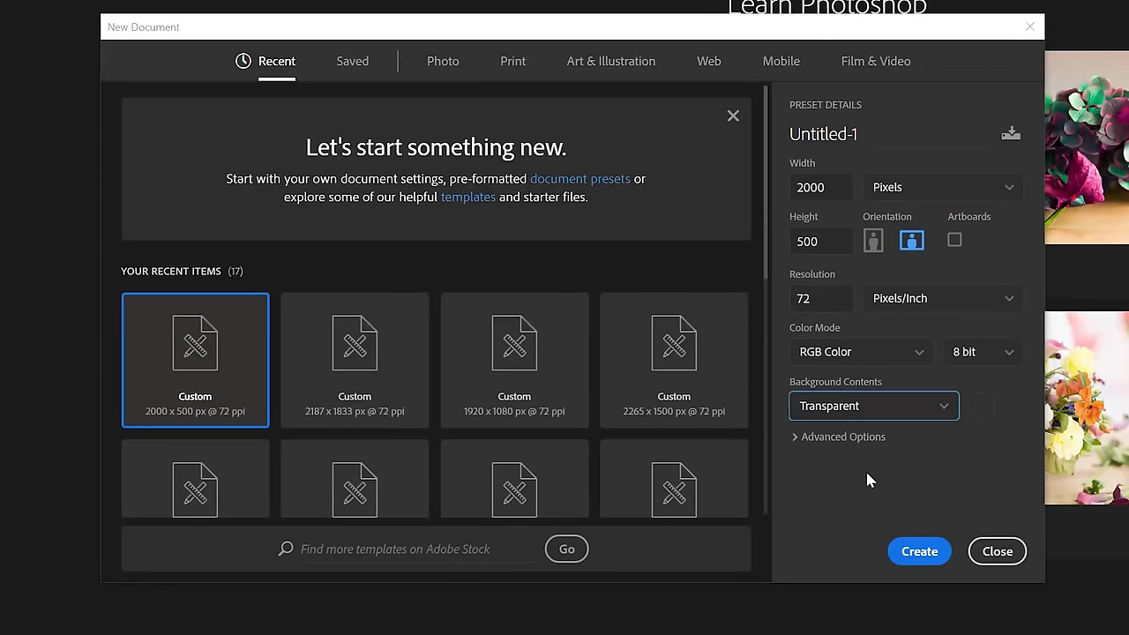
left_click(920, 551)
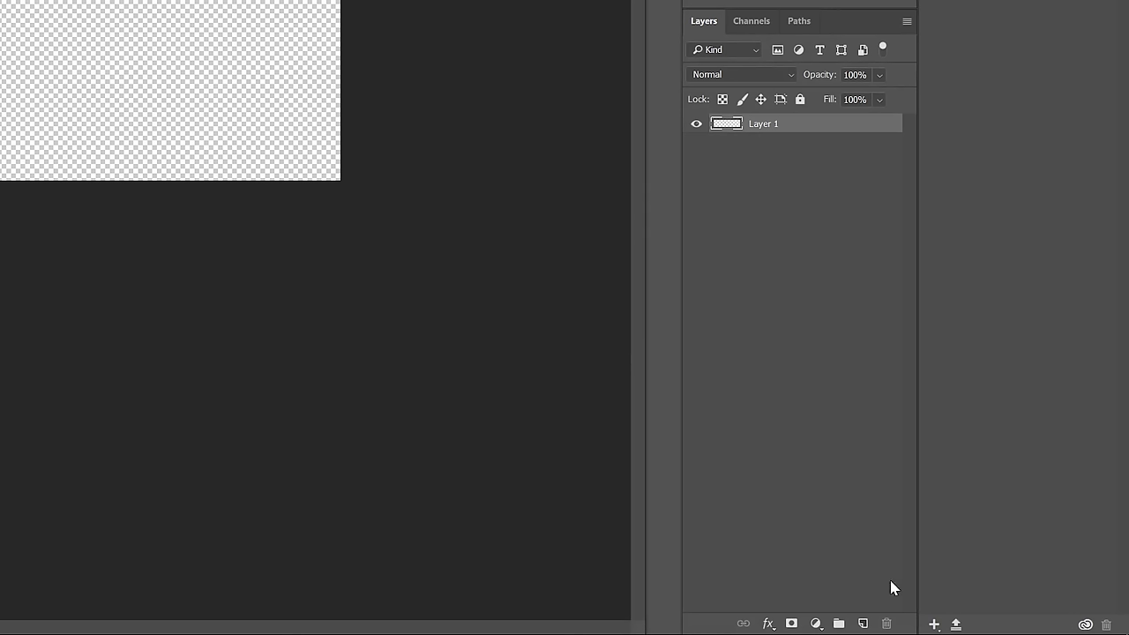
Step: Add a black-filled layer beneath Layer 1 and brush white web strands across the canvas
key("alt+BackSpace")
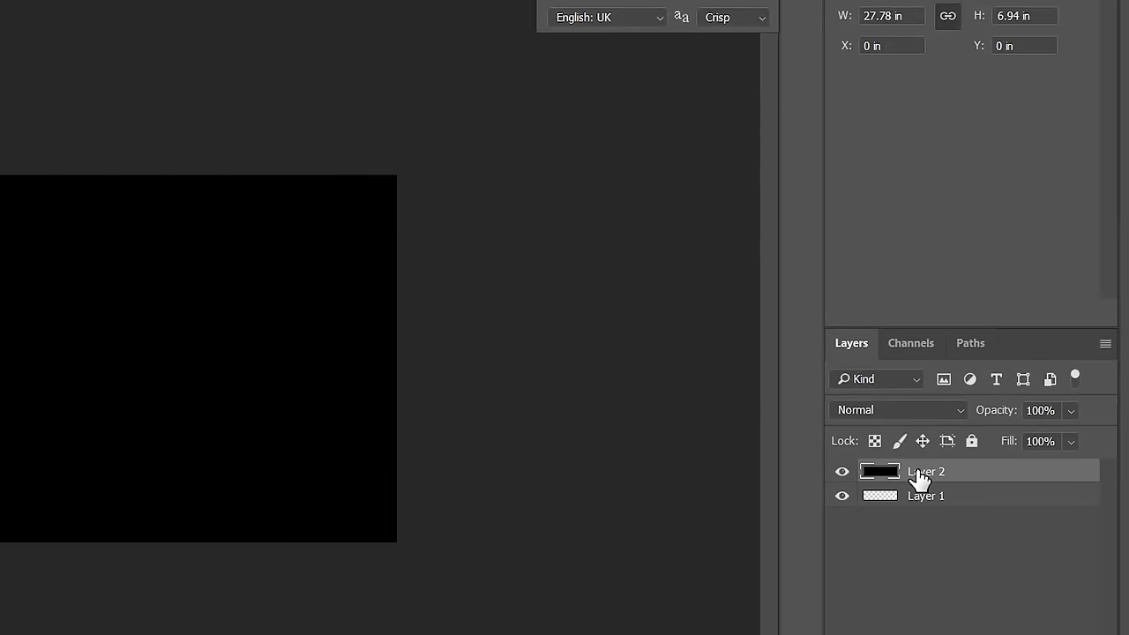
left_click_drag(918, 474, 908, 514)
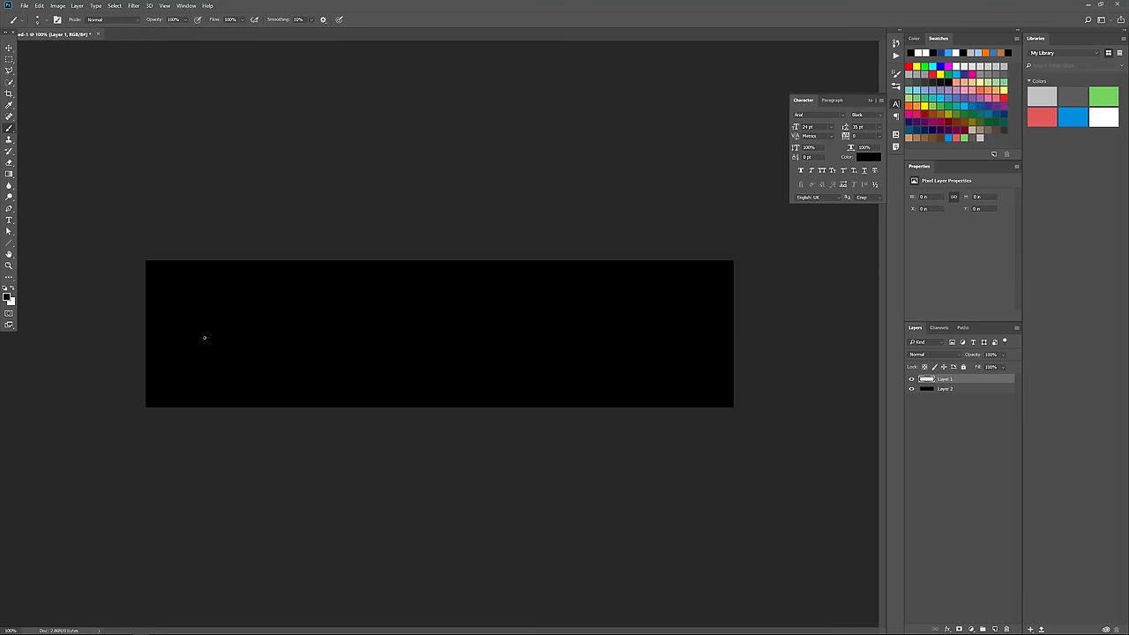
left_click_drag(176, 340, 675, 305)
left_click_drag(291, 339, 699, 350)
right_click(639, 313)
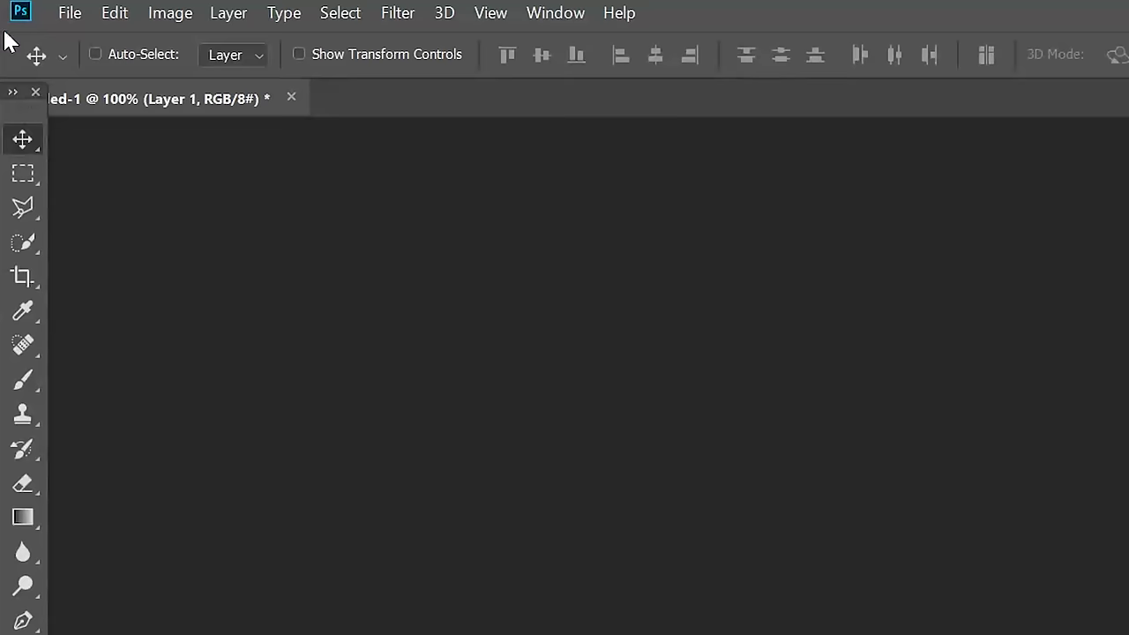
Step: Hide the black layer and set Save for Web to export as transparent PNG-24
left_click(67, 12)
mouse_move(162, 353)
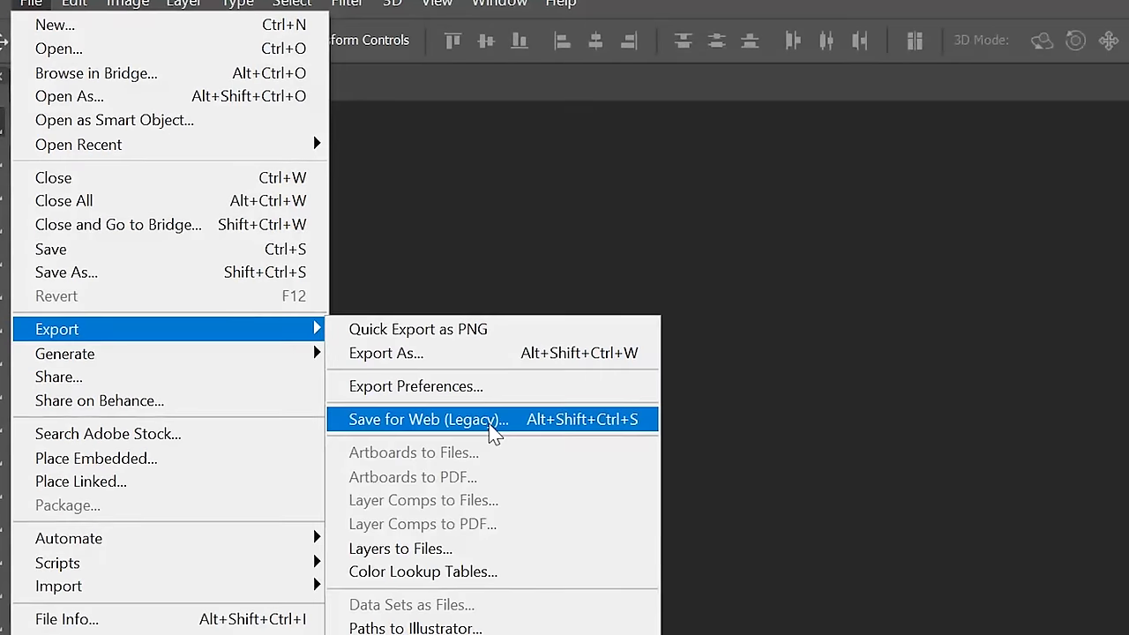
left_click(547, 454)
left_click(1017, 159)
left_click(996, 197)
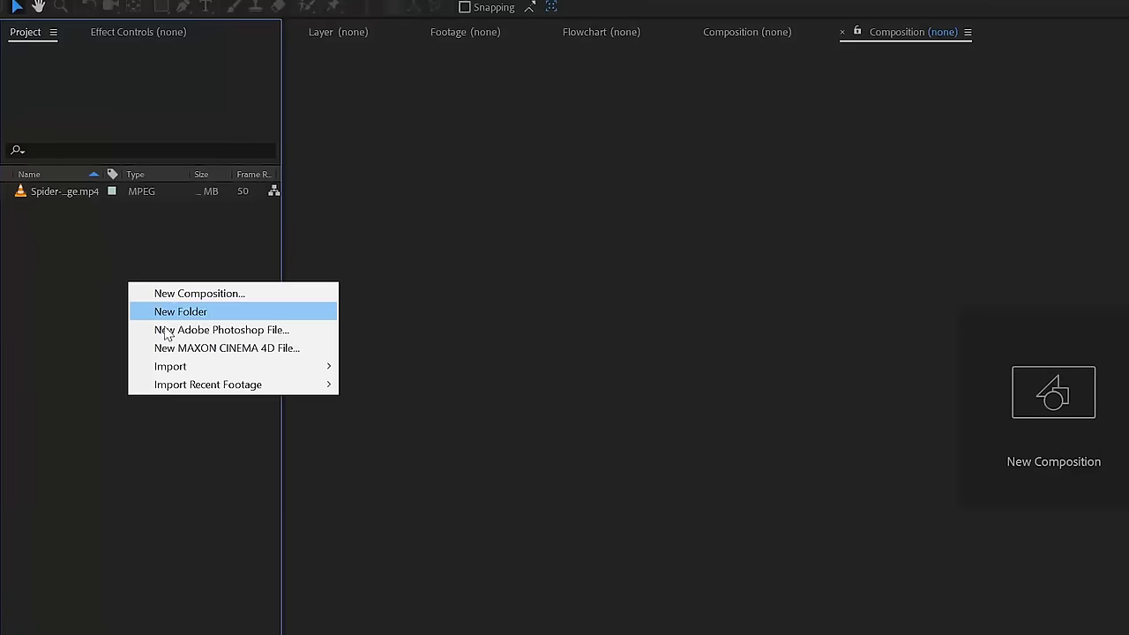
Step: Import Spider-Web.png into the After Effects project
mouse_move(172, 366)
left_click(379, 367)
left_click(450, 97)
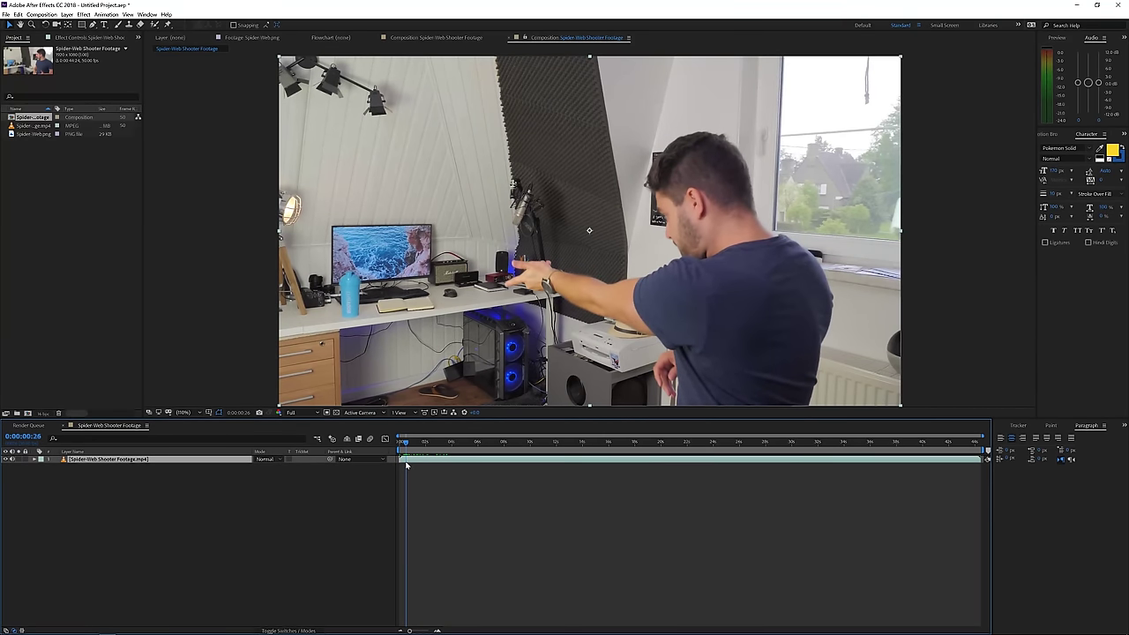
Step: Zoom the timeline, go to frame 16 and split the footage layer there
left_click(436, 630)
left_click_drag(617, 443, 533, 456)
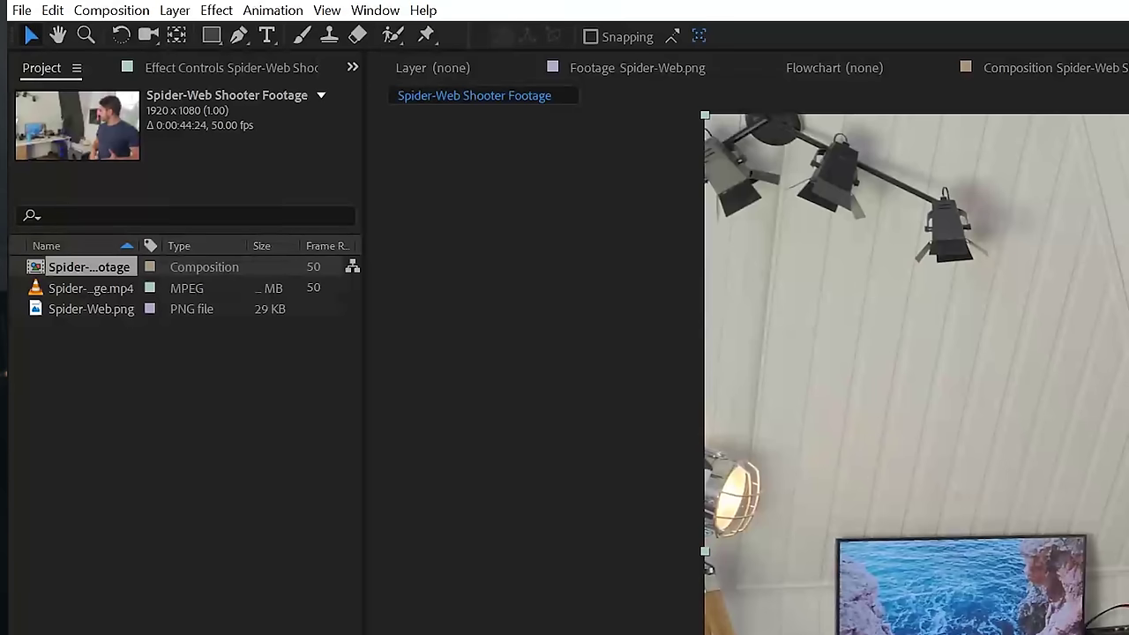
left_click(18, 14)
left_click(123, 297)
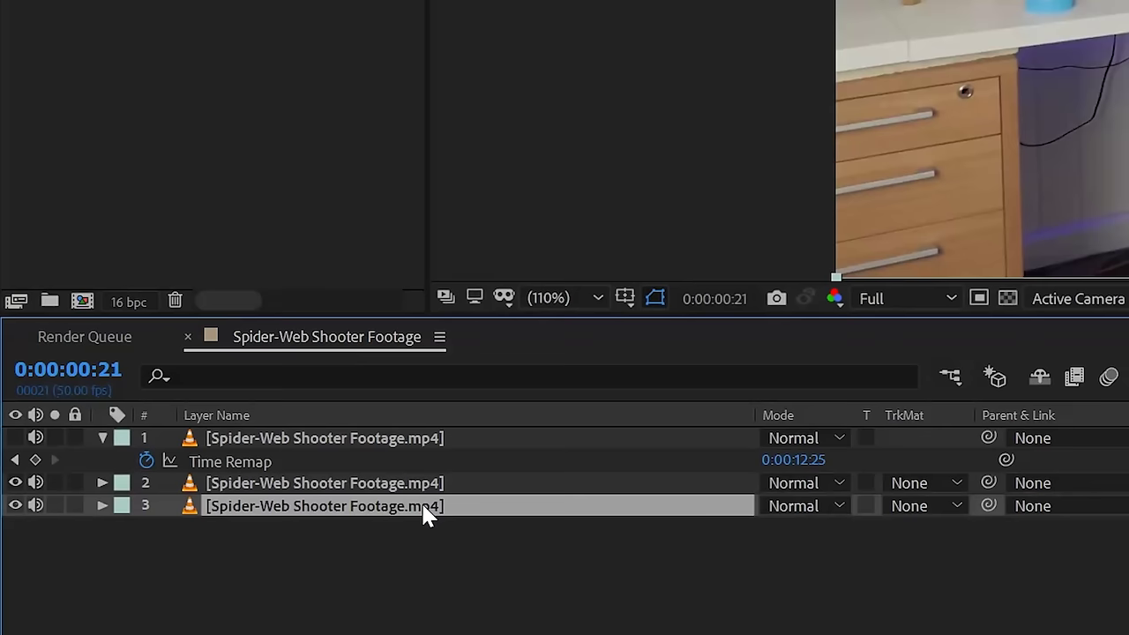
Step: Rename the footage layers Grab Bottle, Hold Bottle and Clean Plate Office
key("Return")
type("Grab b")
key("Return")
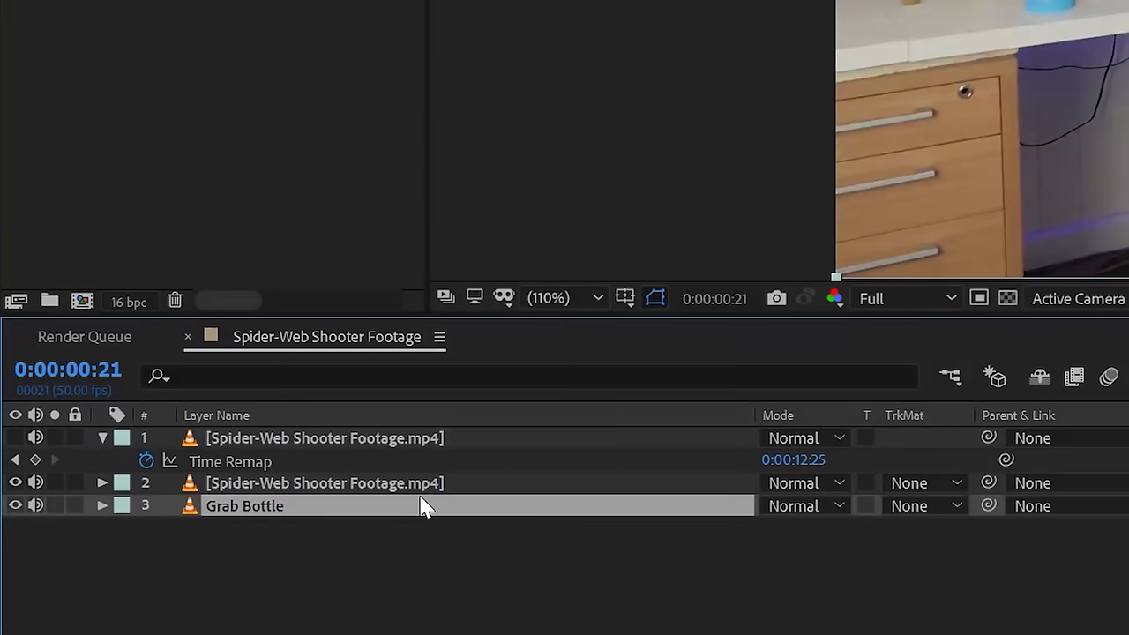
left_click(441, 491)
key("Return")
type("Hold Bottle")
key("Return")
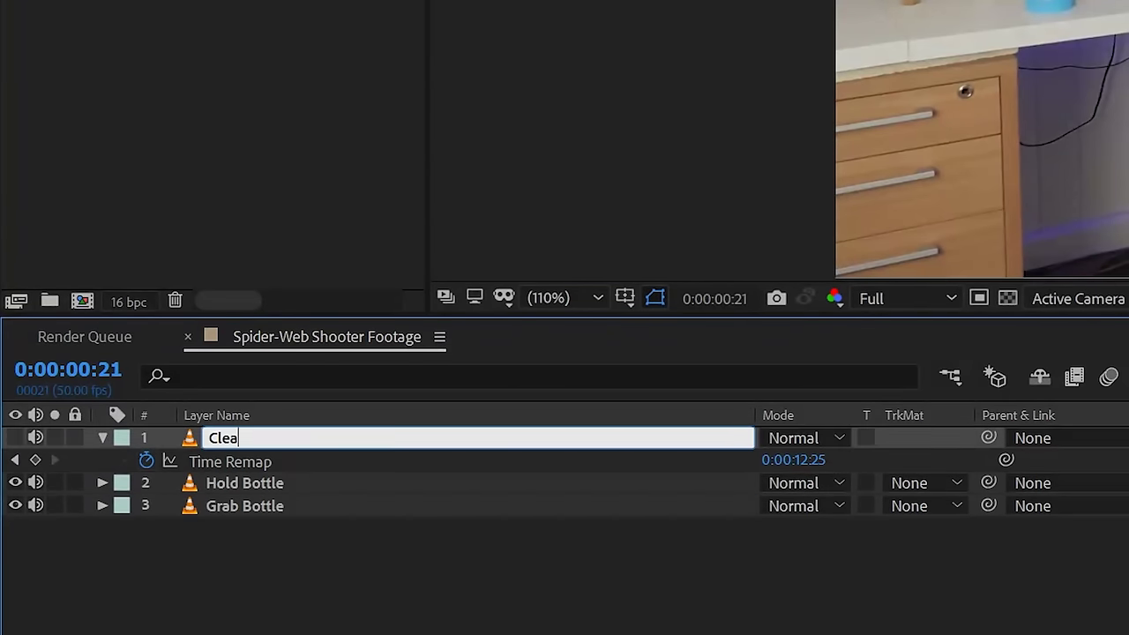
type("ffice")
key("Return")
Step: Duplicate Grab Bottle and apply Freeze Frame to the copy
left_click(332, 508)
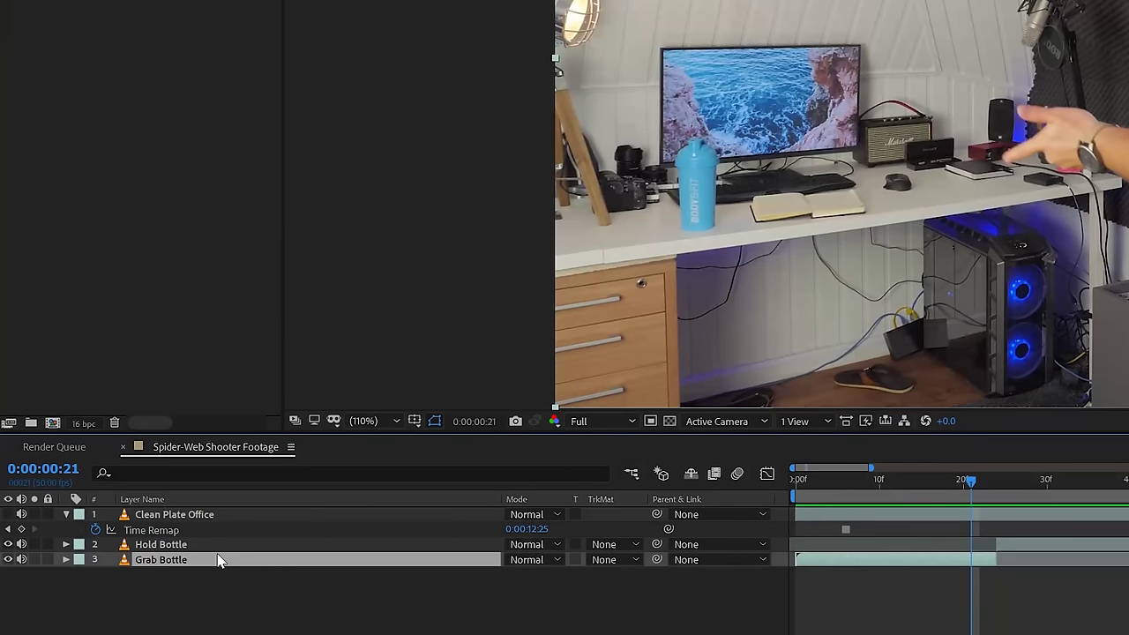
key("ctrl+d")
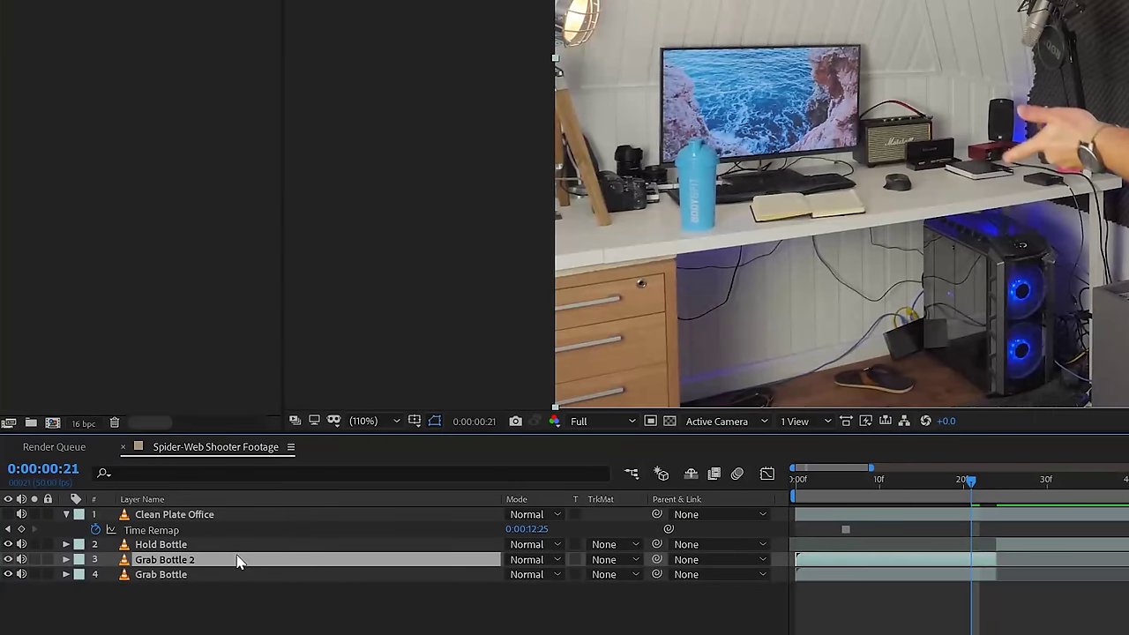
right_click(238, 562)
mouse_move(275, 218)
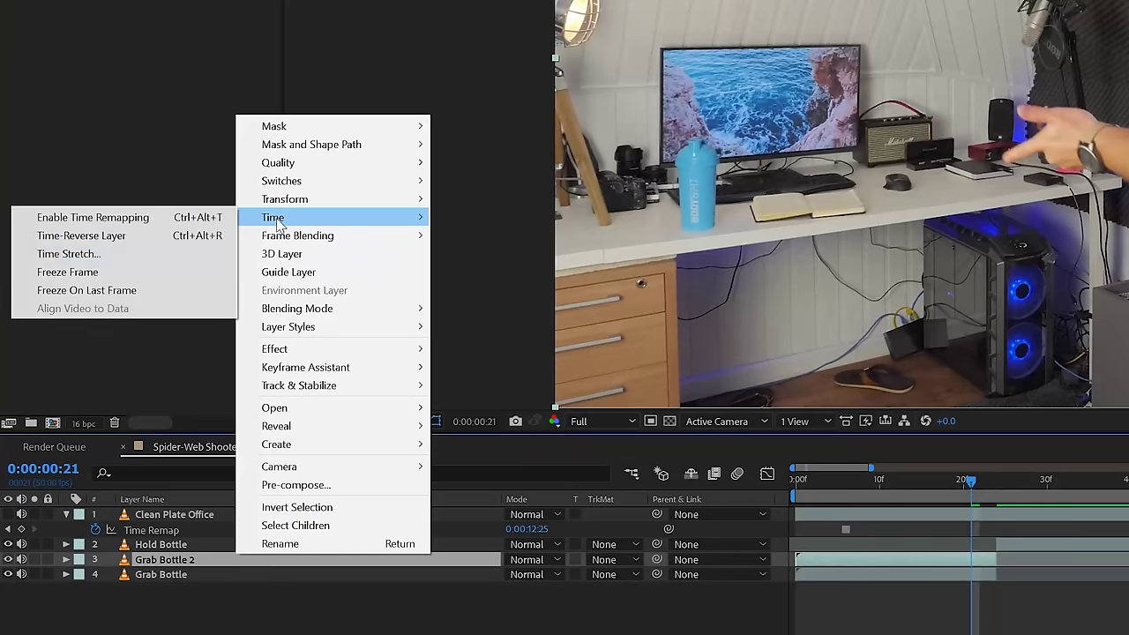
left_click(168, 280)
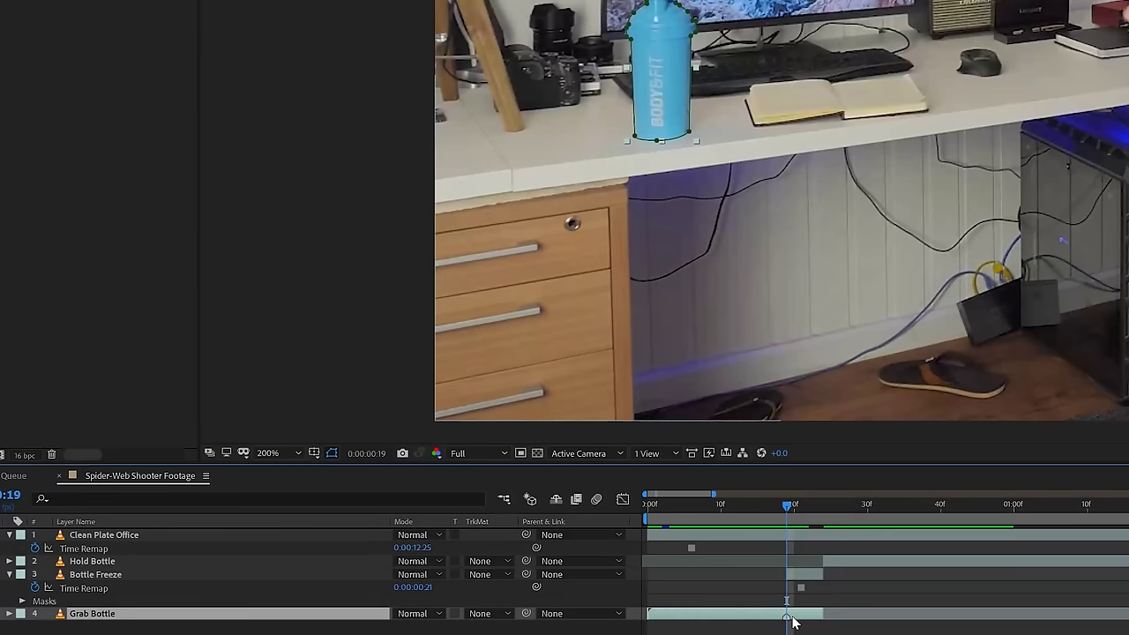
Step: Move Clean Plate Office below Bottle Freeze and give it a feathered ellipse mask over the bottle
left_click(787, 539)
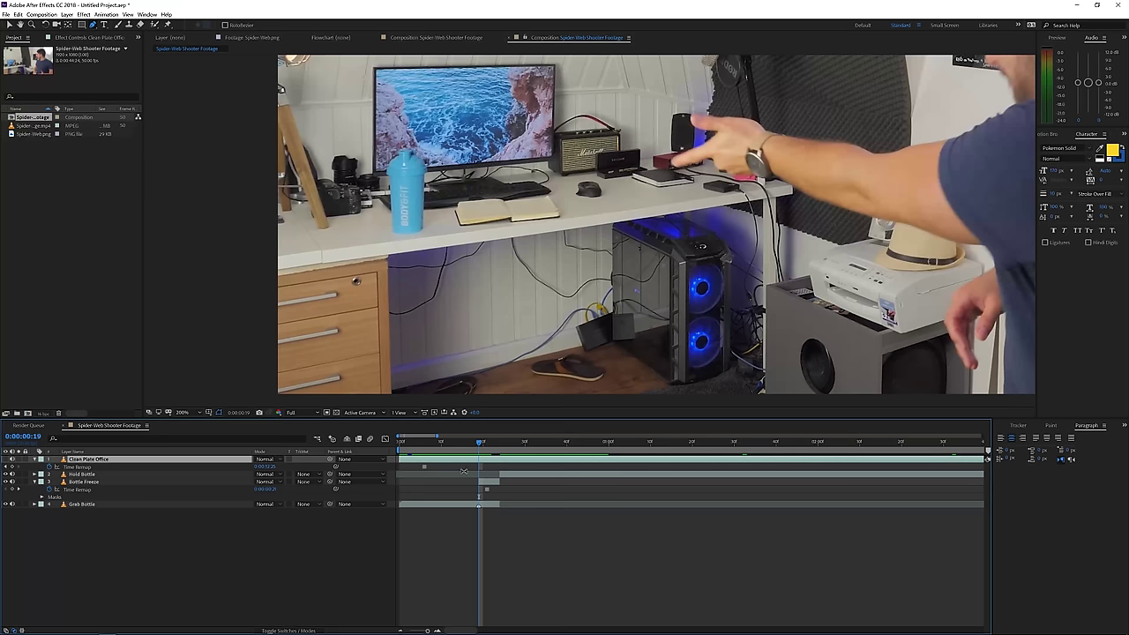
left_click_drag(224, 460, 213, 493)
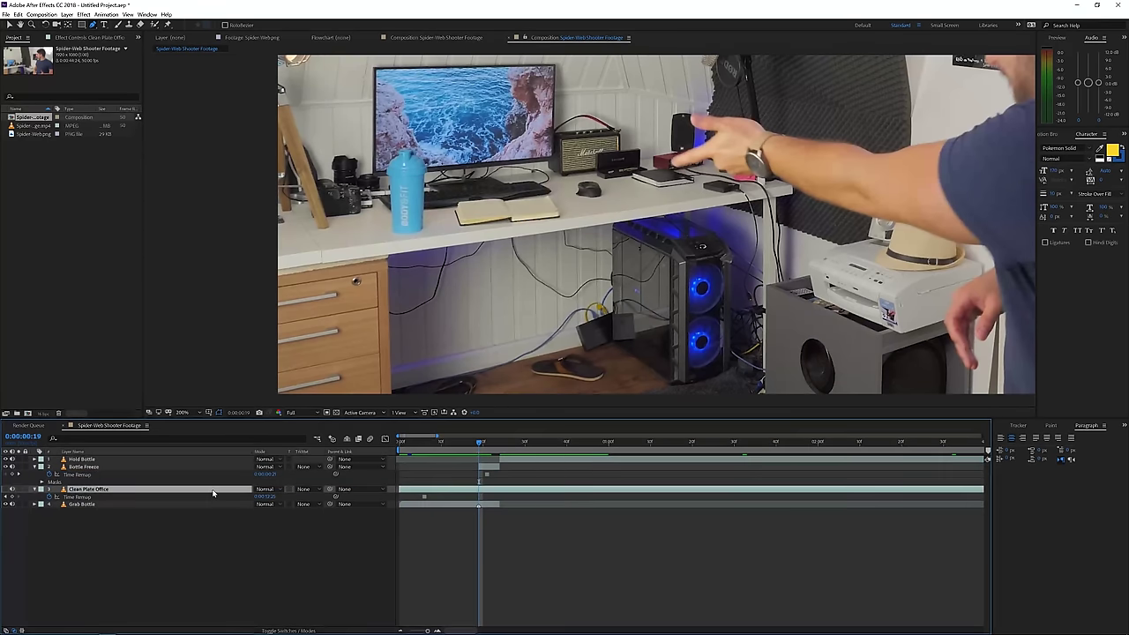
left_click(5, 488)
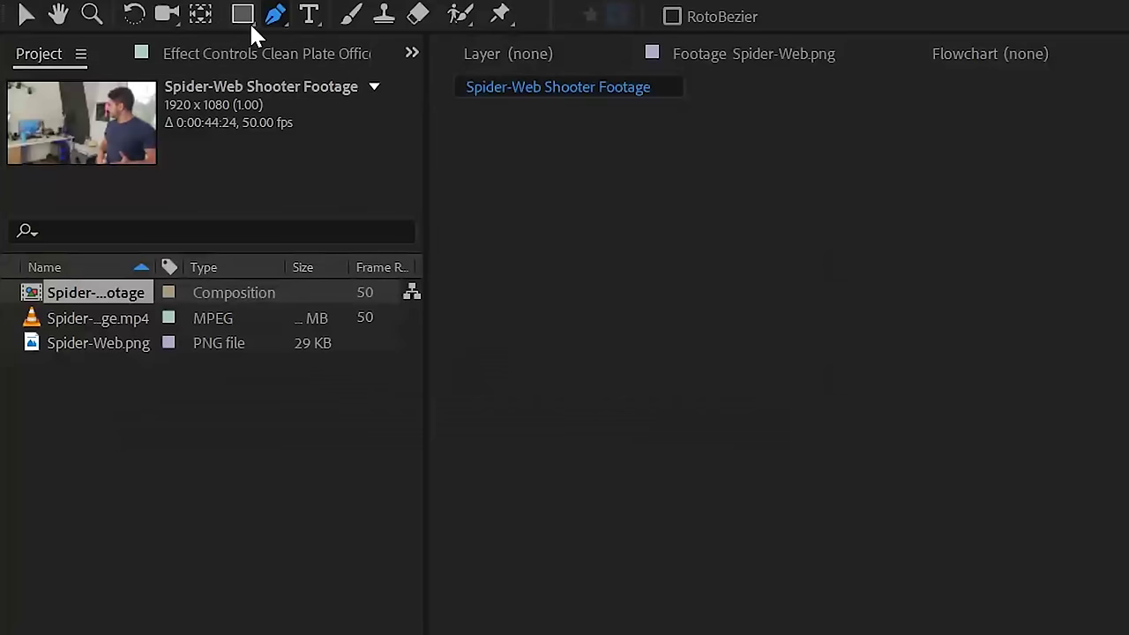
left_click_drag(247, 14, 318, 81)
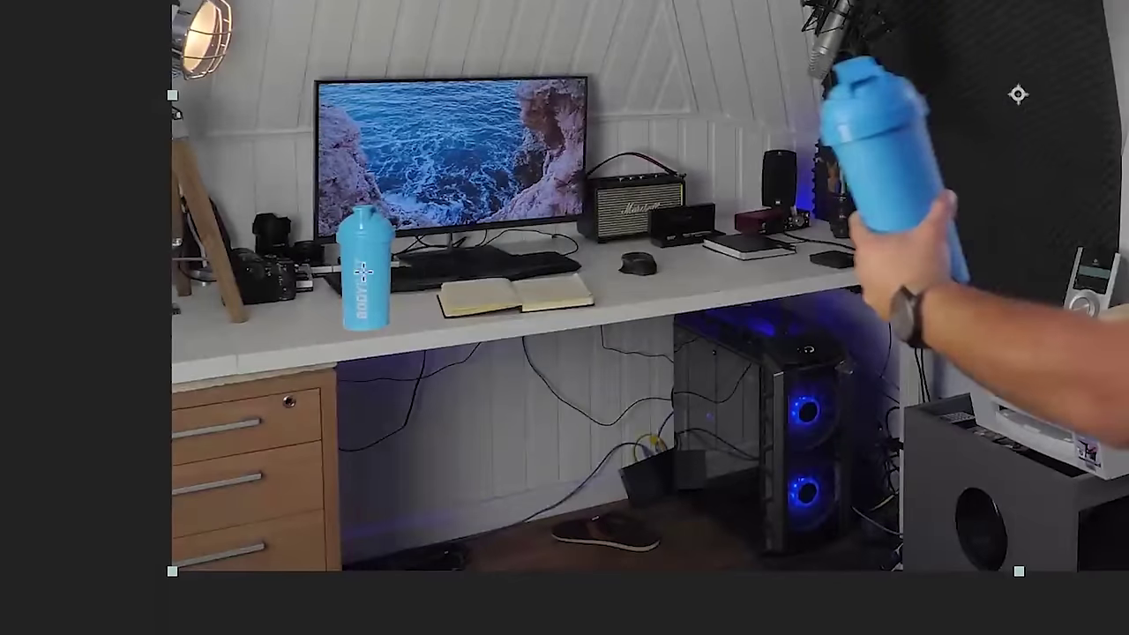
mouse_move(363, 274)
left_mouse_down()
mouse_move(622, 580)
mouse_move(520, 472)
left_mouse_up()
key("f")
left_click_drag(697, 455, 728, 444)
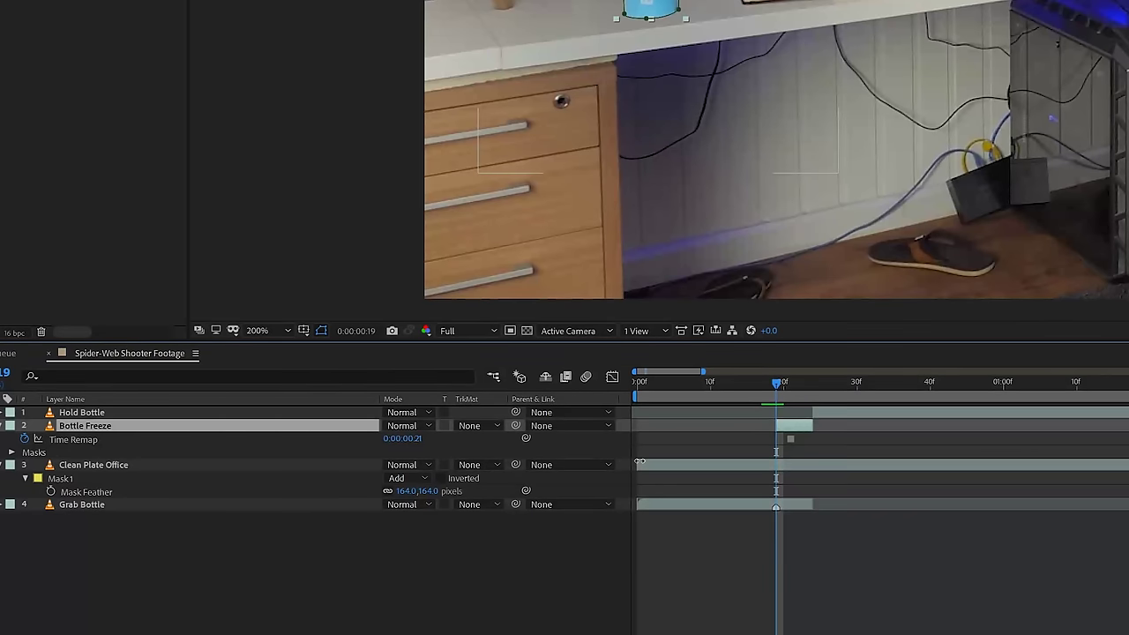
Step: Trim Clean Plate Office to start at the playhead and reveal its Opacity for keyframing
left_click_drag(640, 461, 773, 471)
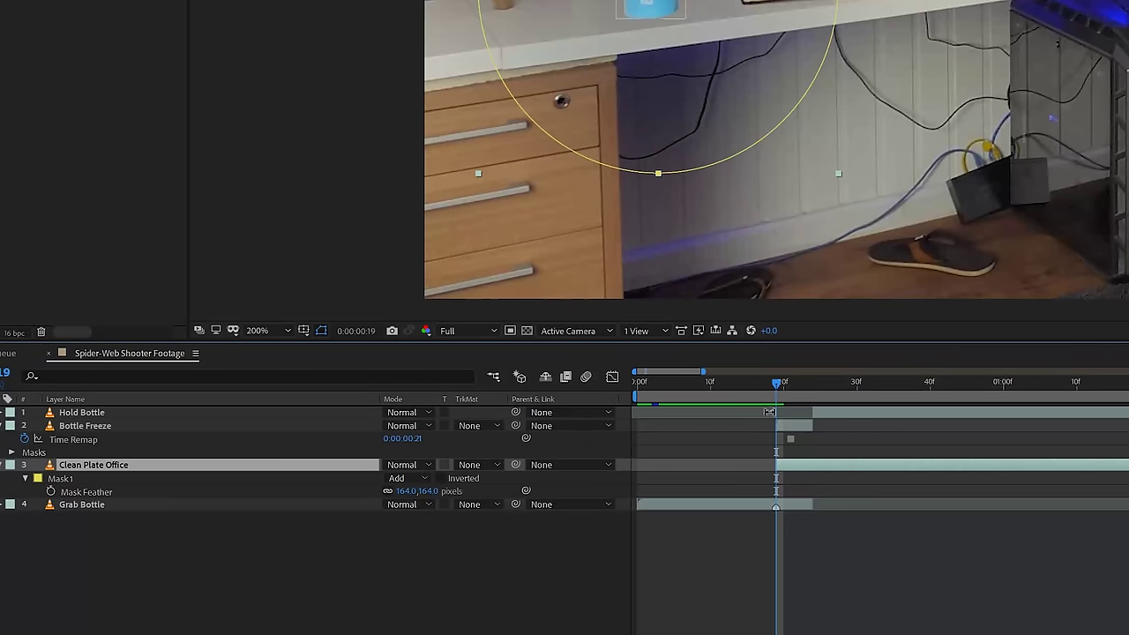
key("t")
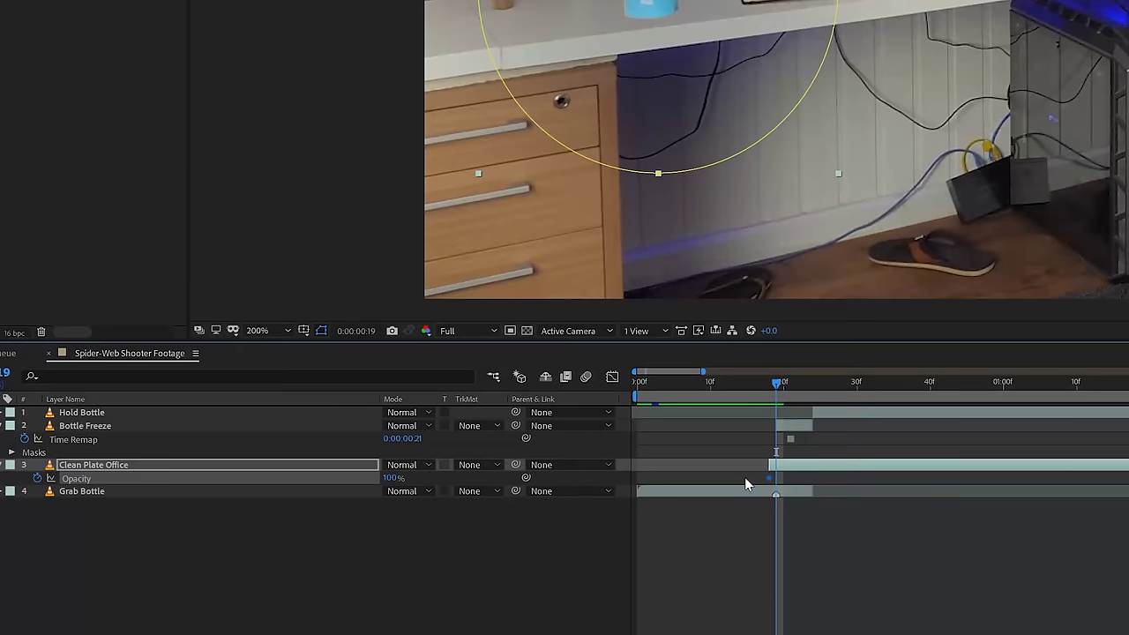
key("Page_Down")
key("Page_Down")
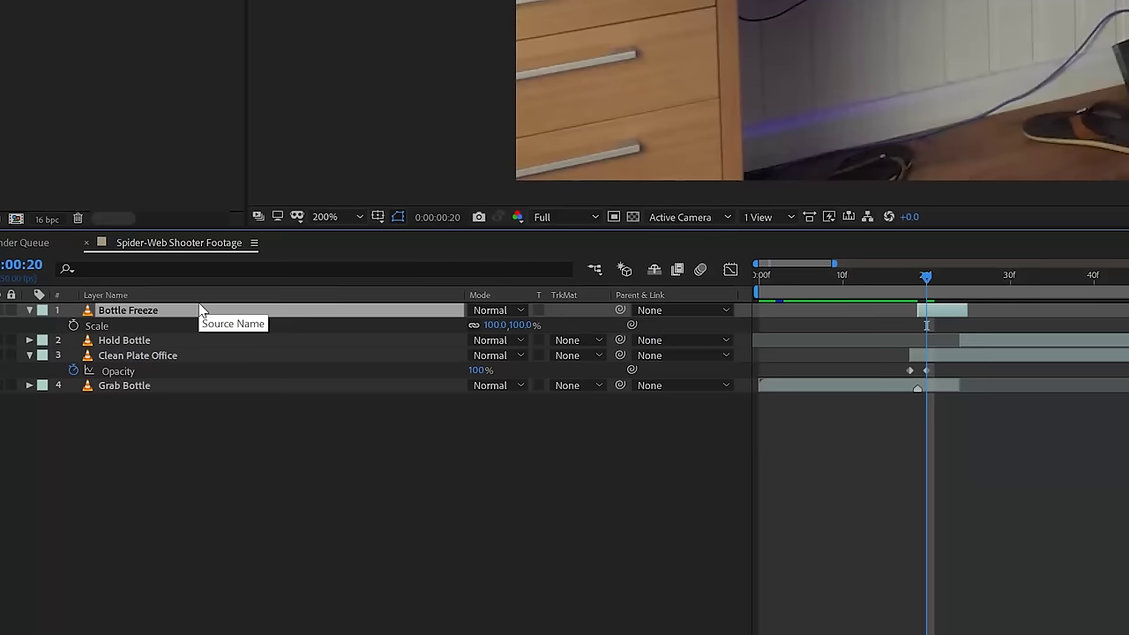
Step: Set starting Position, Scale and Rotation keyframes on Bottle Freeze, then jump to frame 24
key("shift+p")
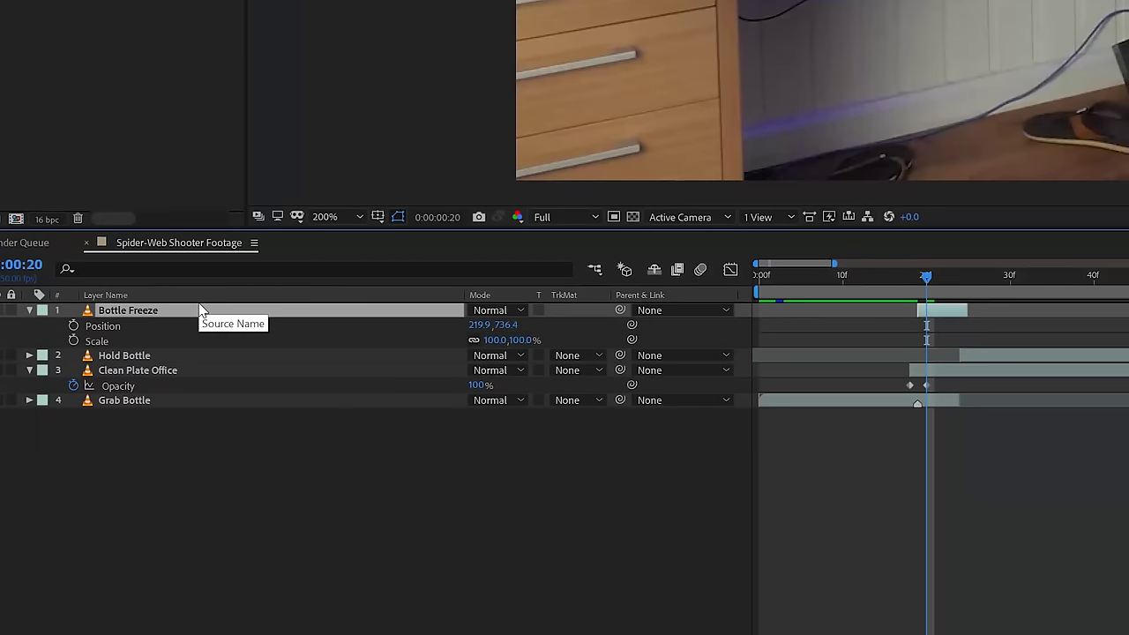
key("shift+r")
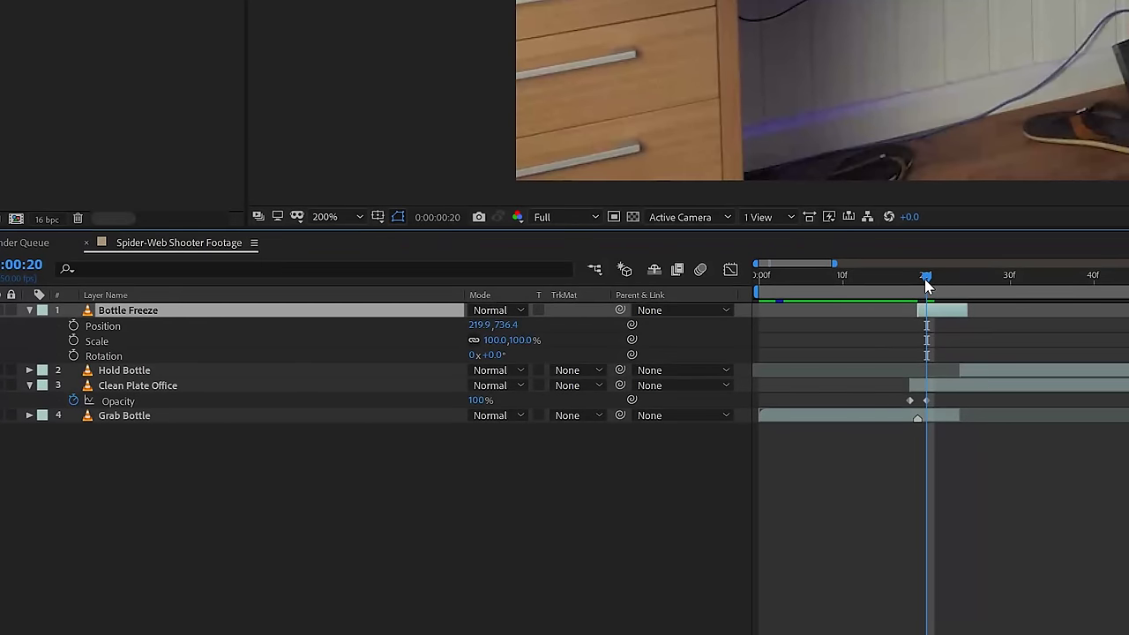
left_click_drag(926, 279, 918, 279)
left_click(73, 326)
left_click(73, 340)
left_click(73, 356)
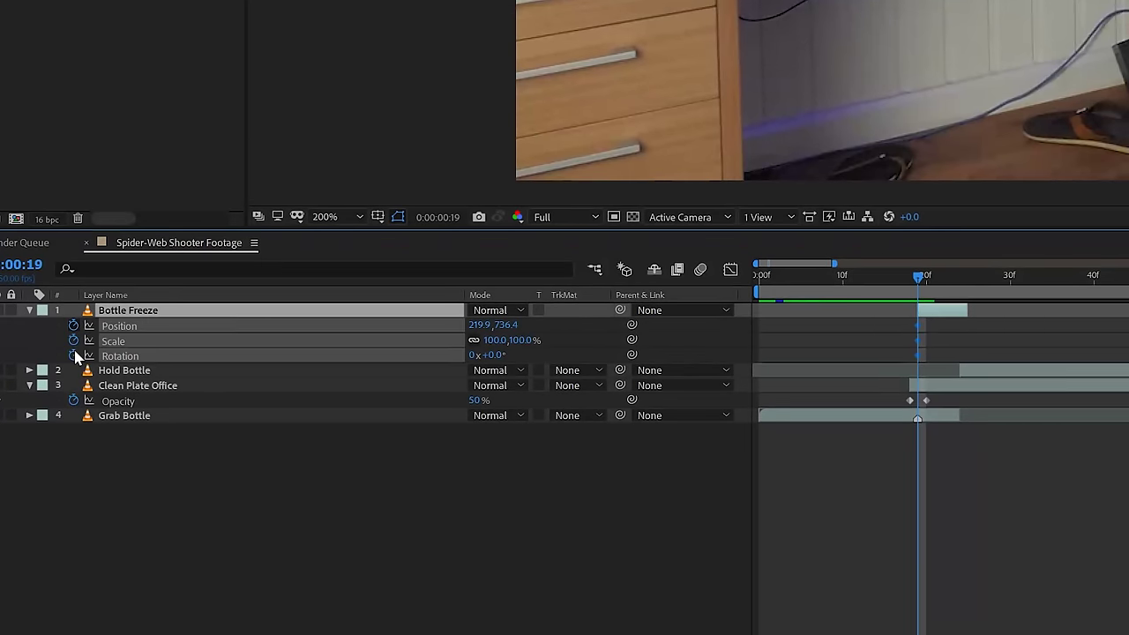
left_click(959, 288)
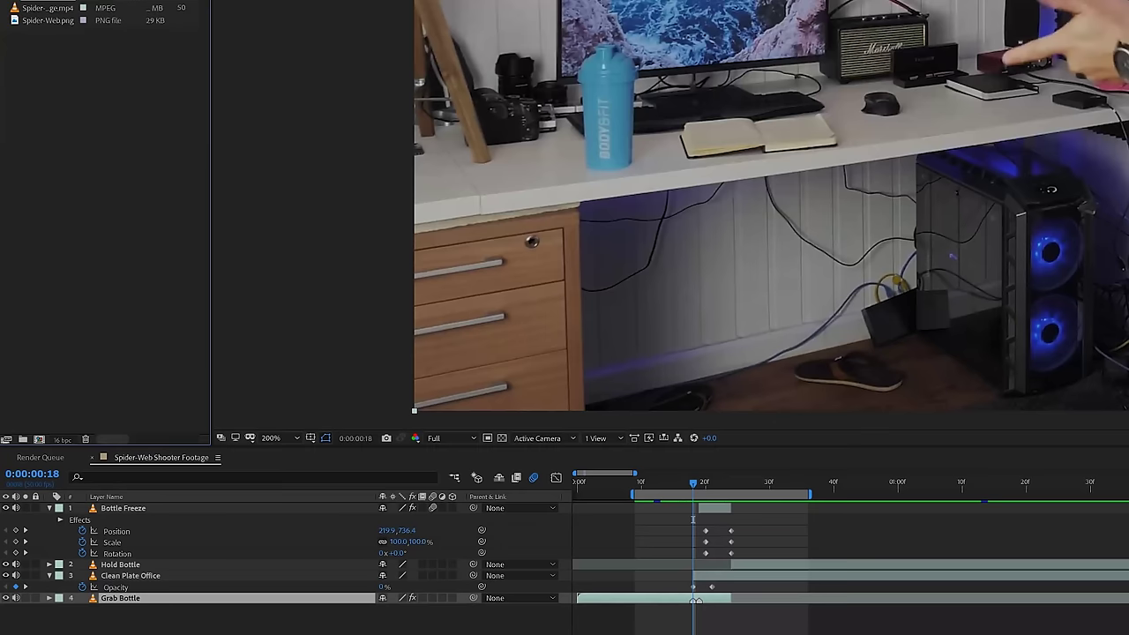
Step: Add Spider-Web.png with Roughen Edges (Border 1, Sharpness 0, Scale 303) and Turbulent Noise Brightness 59
left_click_drag(52, 24, 792, 153)
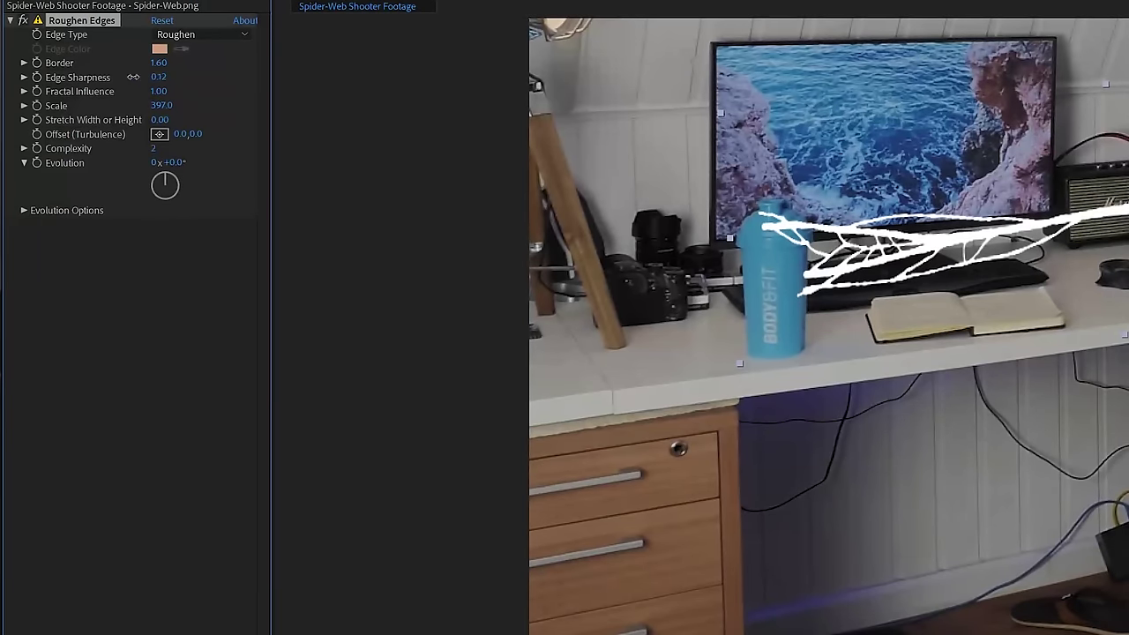
mouse_move(158, 62)
left_mouse_down()
mouse_move(115, 63)
mouse_move(123, 78)
mouse_move(85, 105)
left_mouse_up()
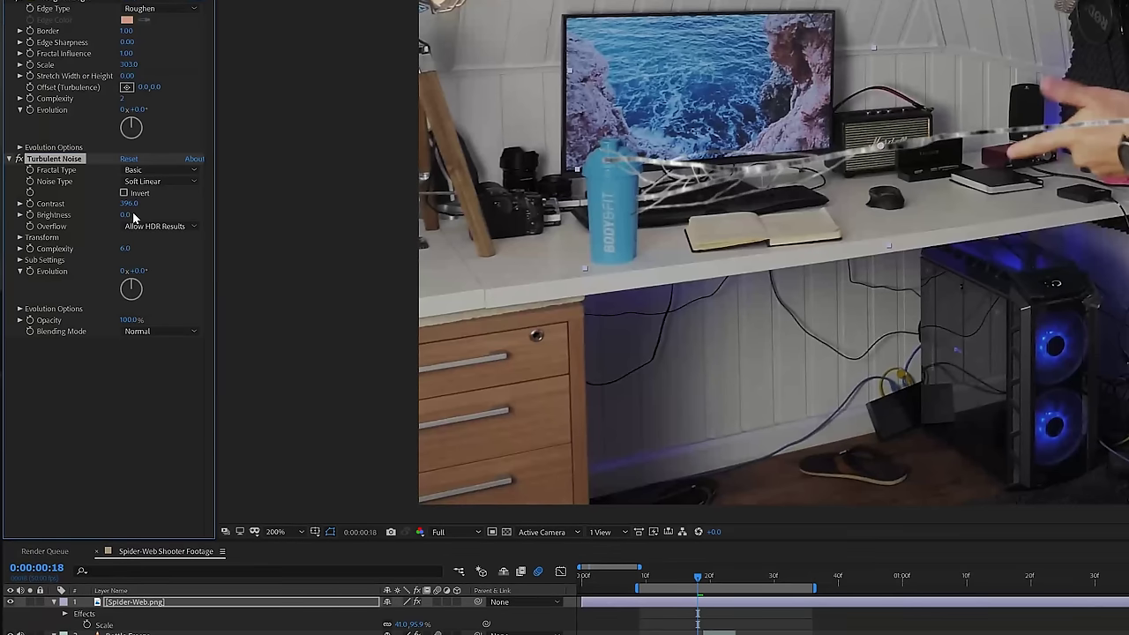
left_click_drag(128, 215, 165, 213)
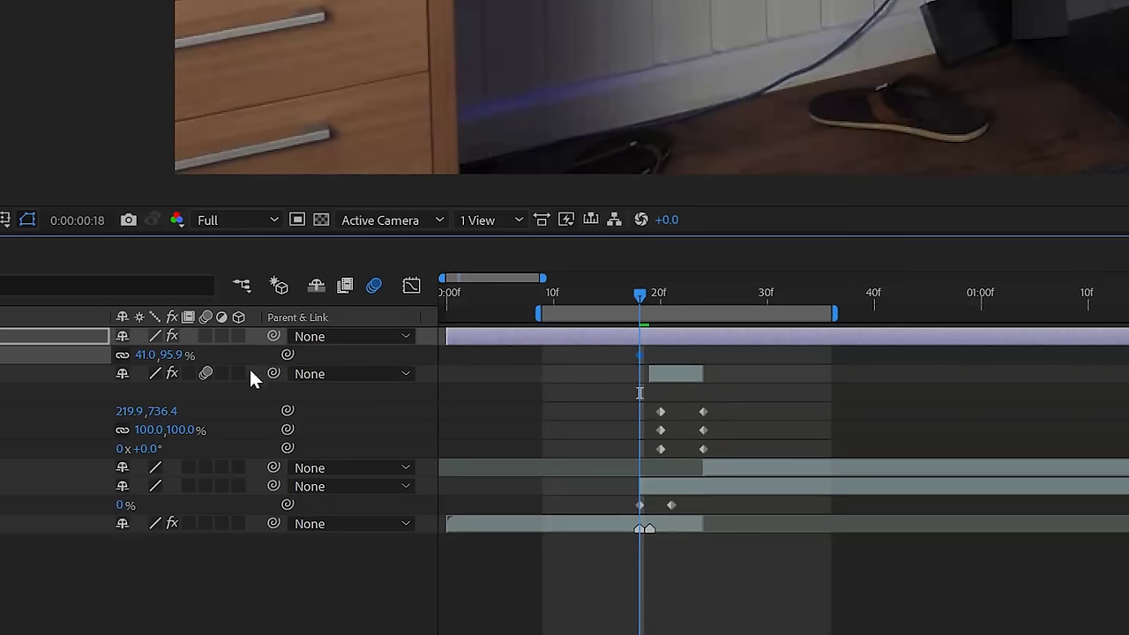
Step: Keyframe the web's Scale at 0% on frame 17, full at frame 19, 0% at frame 24
key("Page_Down")
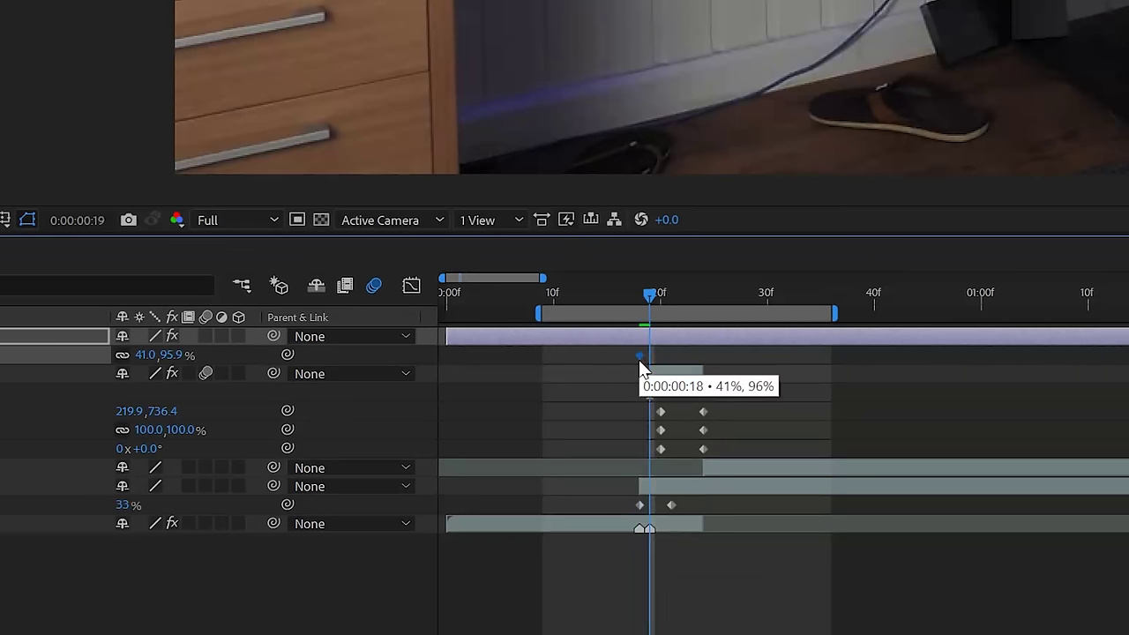
key("Page_Down")
left_click_drag(639, 357, 663, 358)
key("Page_Up")
key("Page_Up")
key("Page_Up")
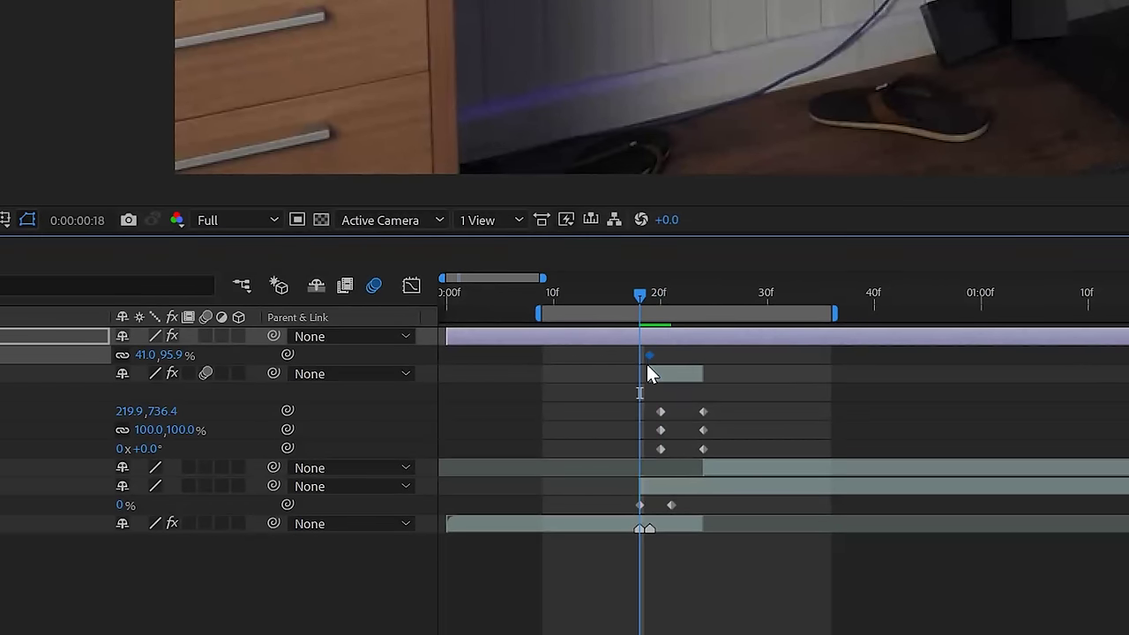
left_click(157, 355)
type("0")
key("Return")
key("space")
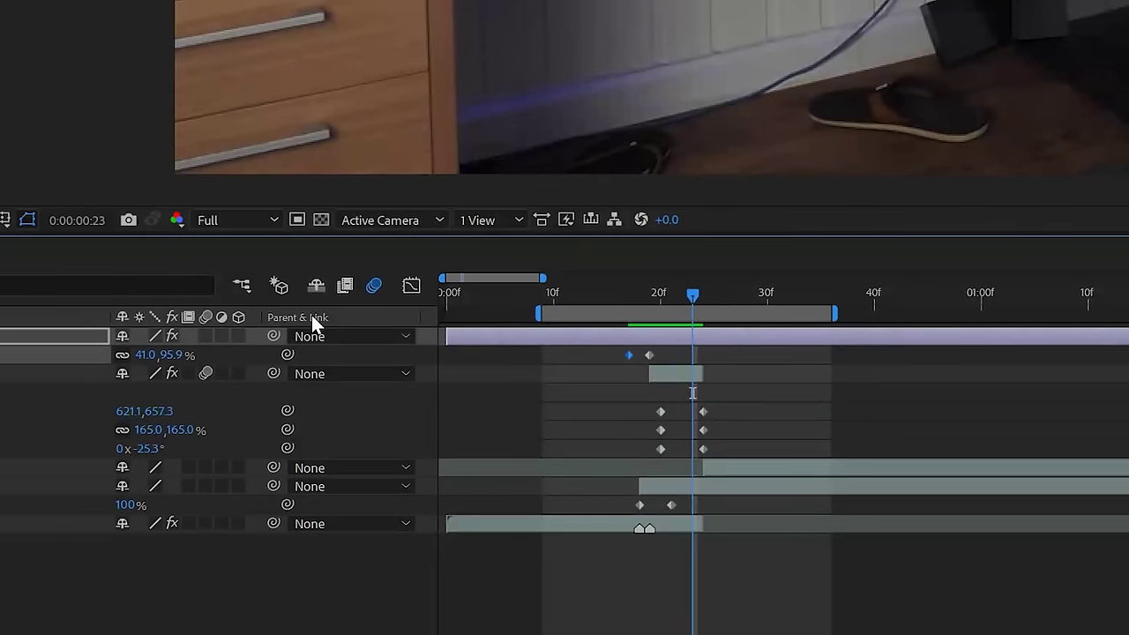
key("ctrl+v")
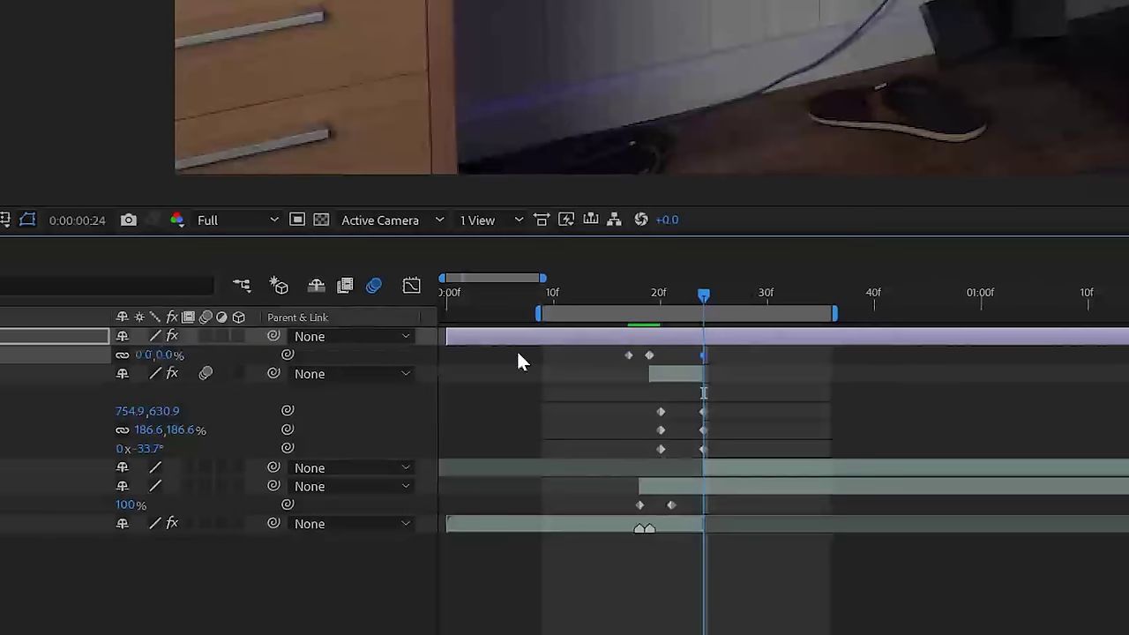
Step: Apply Easy Ease to the web's Scale keyframes and the Bottle Freeze keyframes
left_click_drag(666, 301, 635, 301)
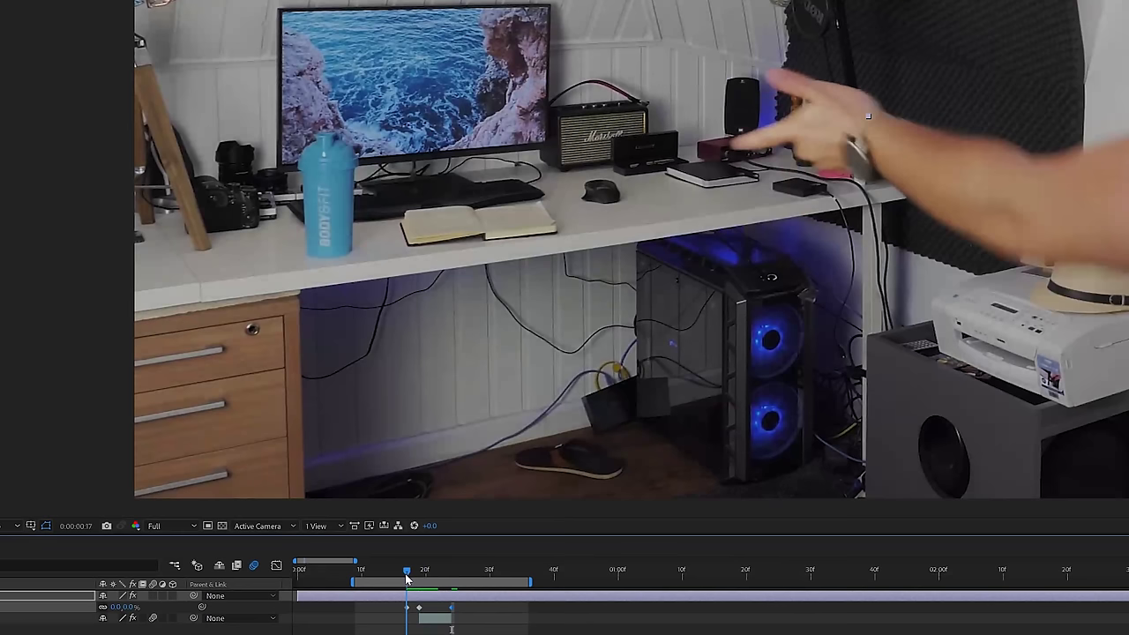
left_click_drag(415, 574, 415, 581)
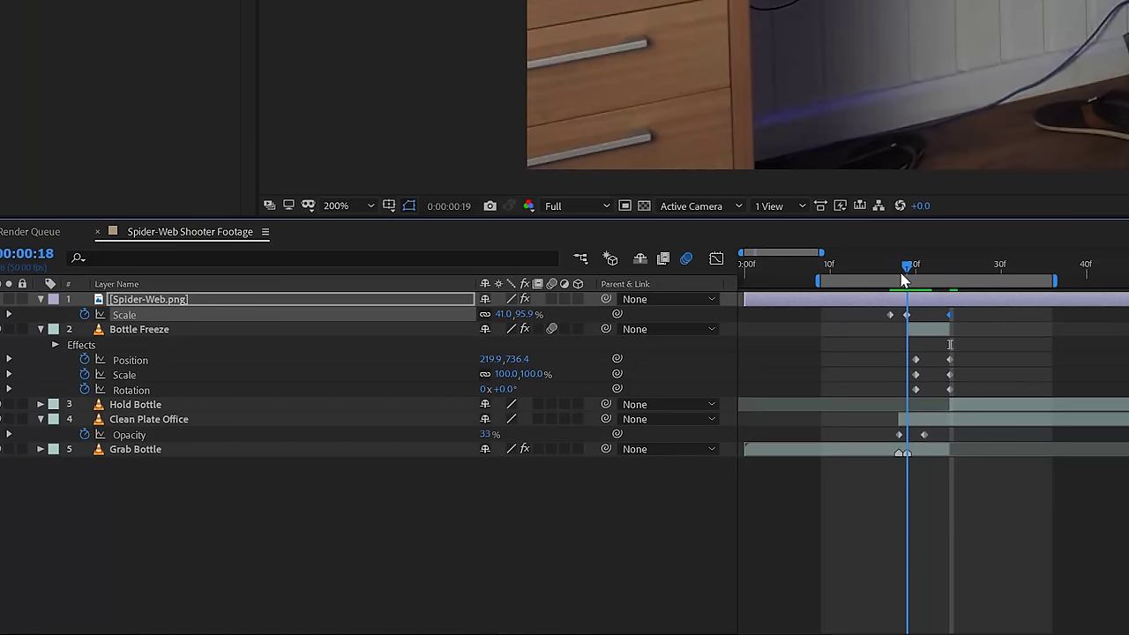
left_click_drag(901, 273, 890, 275)
right_click(949, 316)
mouse_move(1014, 517)
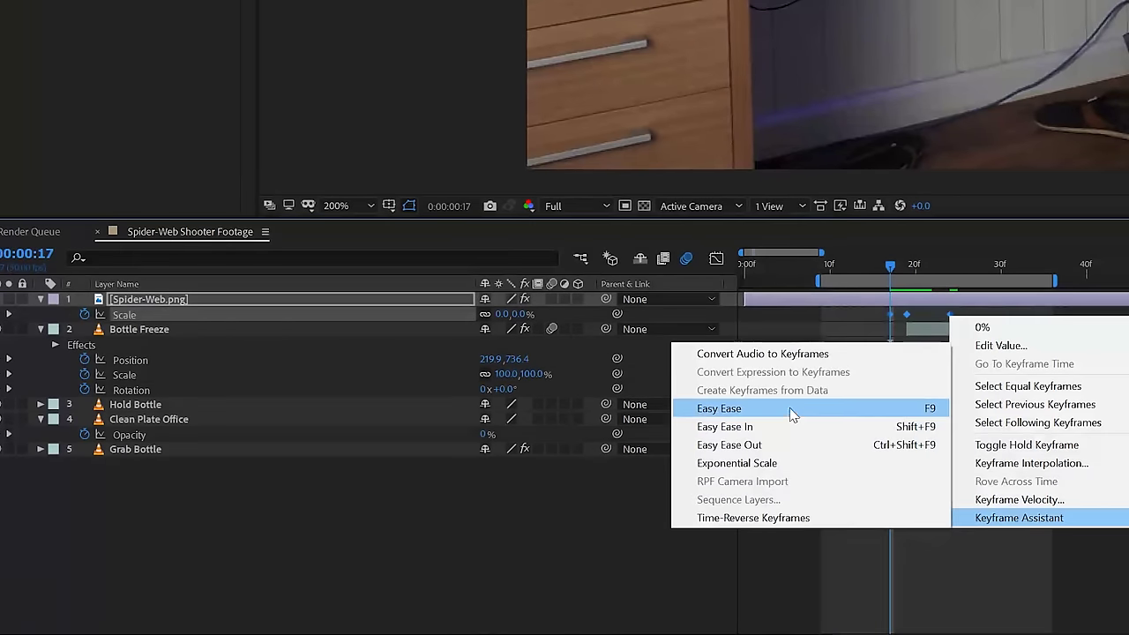
left_click(767, 406)
left_click_drag(873, 347, 970, 394)
right_click(949, 389)
mouse_move(1016, 588)
Step: Shape the web's Scale speed curve to peak sharply at frame 19 with 91% outgoing influence
left_click(798, 409)
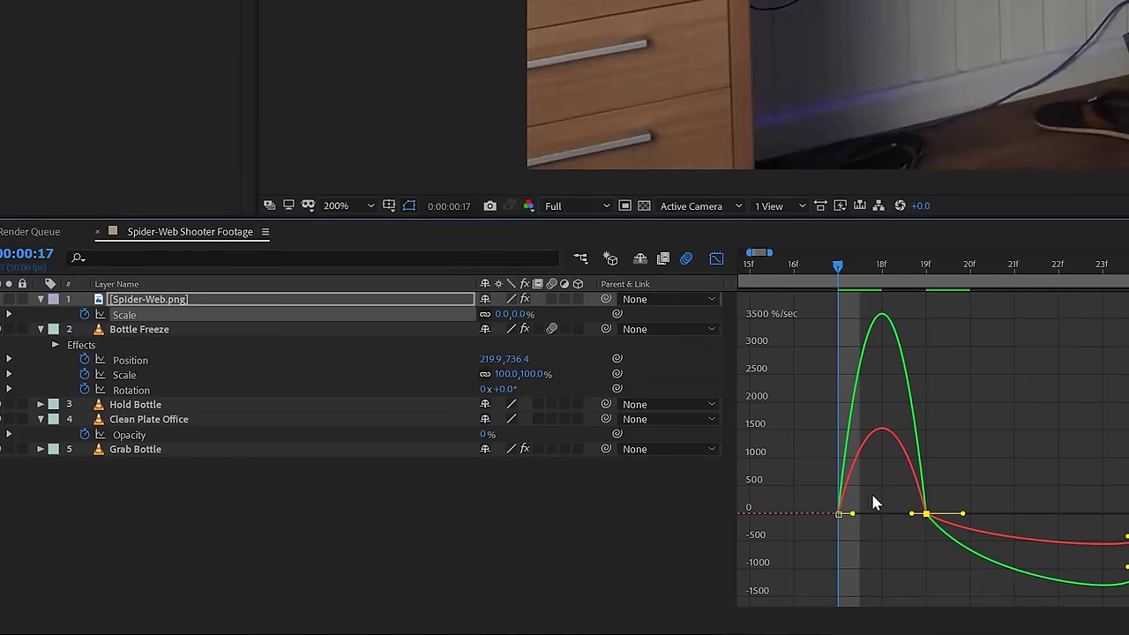
left_click_drag(917, 513, 866, 515)
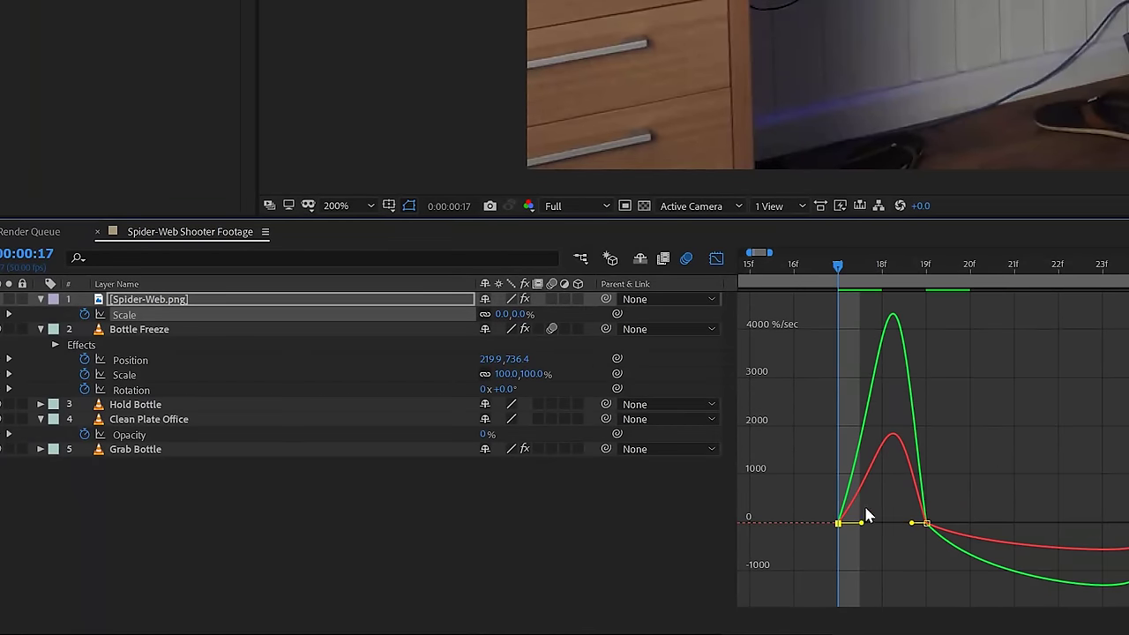
left_click_drag(942, 534, 939, 535)
left_click_drag(895, 523, 919, 523)
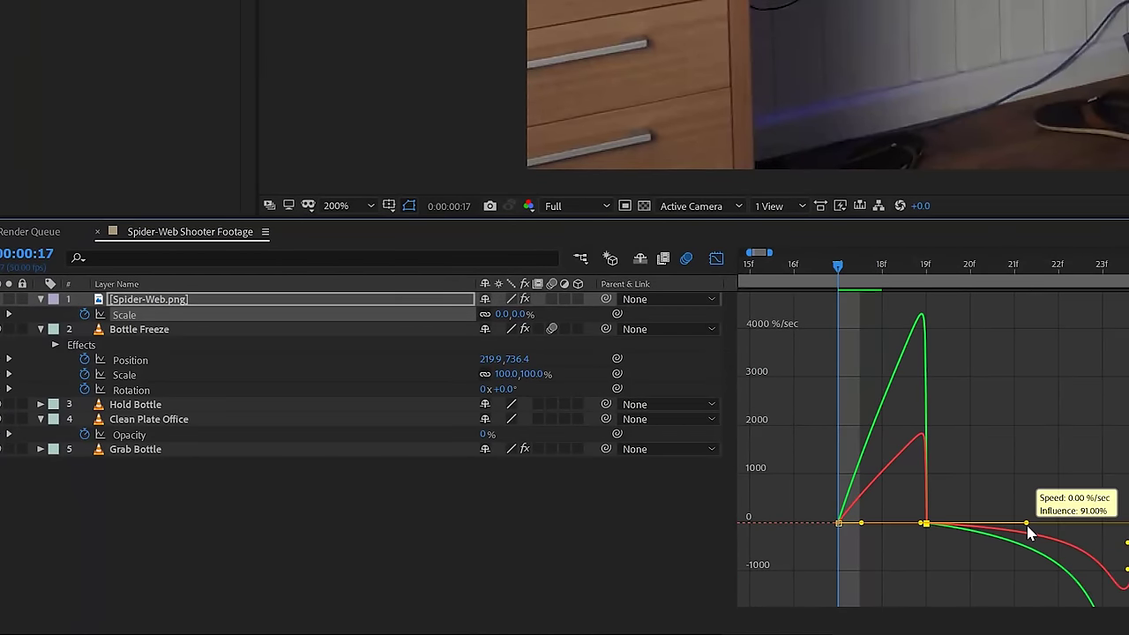
left_click_drag(1012, 529, 1009, 527)
left_click(716, 261)
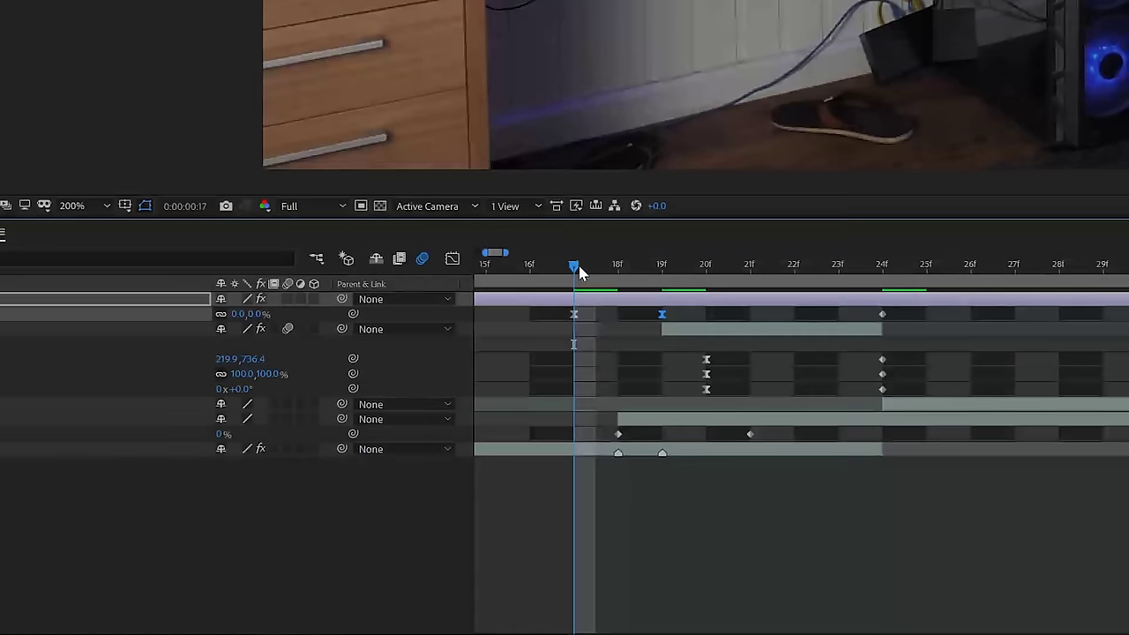
Step: Ease Bottle Freeze's Position, Scale and Rotation speed curves out of frame 20
left_click(966, 280)
left_click(703, 329)
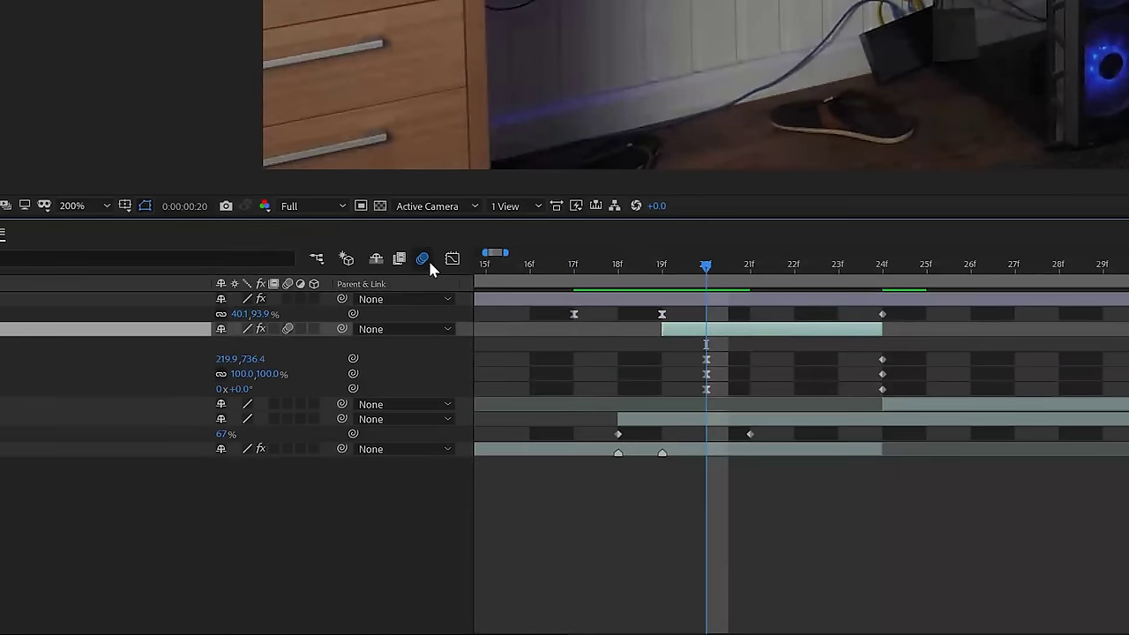
left_click(451, 258)
left_click(60, 360)
left_click(73, 390, "shift")
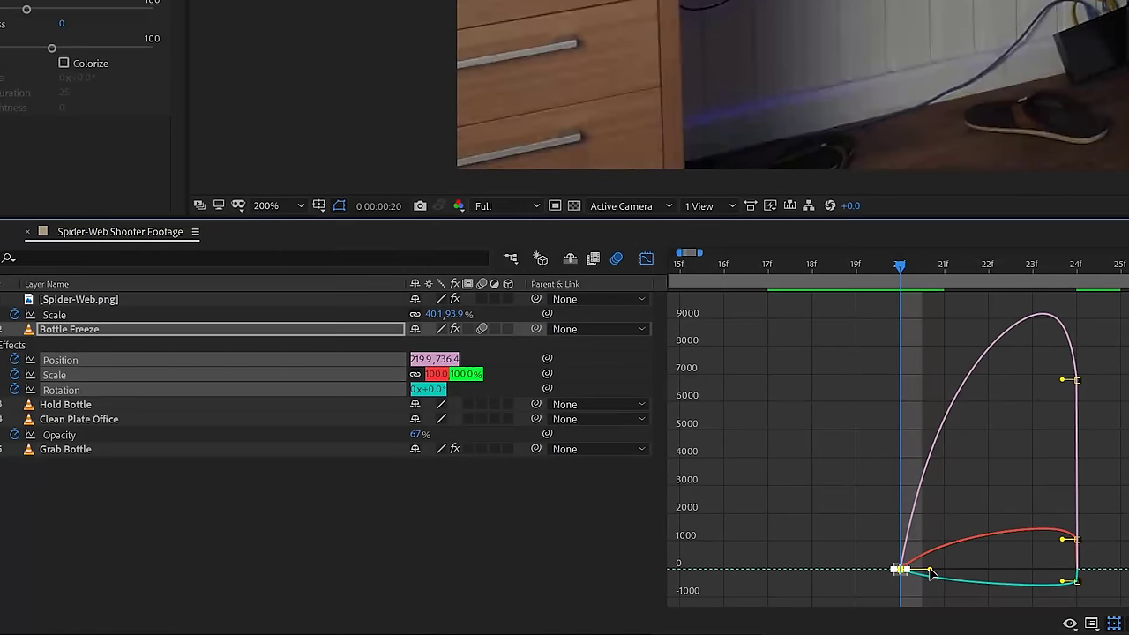
left_click_drag(930, 573, 965, 569)
left_click(646, 258)
key("Page_Down")
left_click(961, 316)
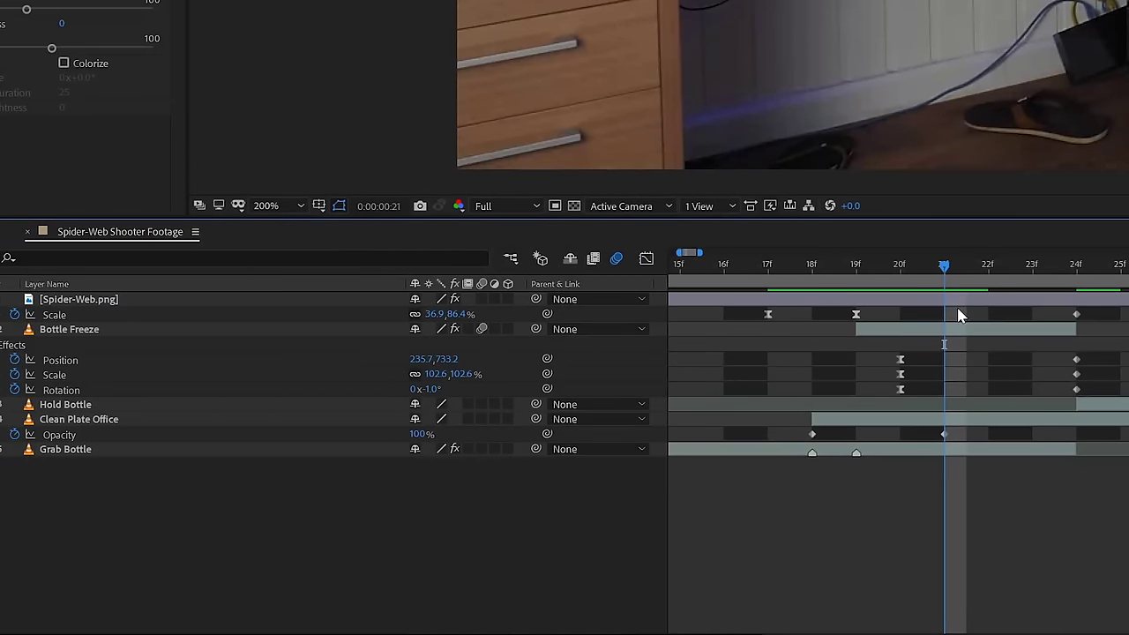
Step: Reshape the ease out of frame 19 on the web's Scale speed graph
left_click(646, 258)
left_click(126, 318)
left_click_drag(827, 481, 889, 522)
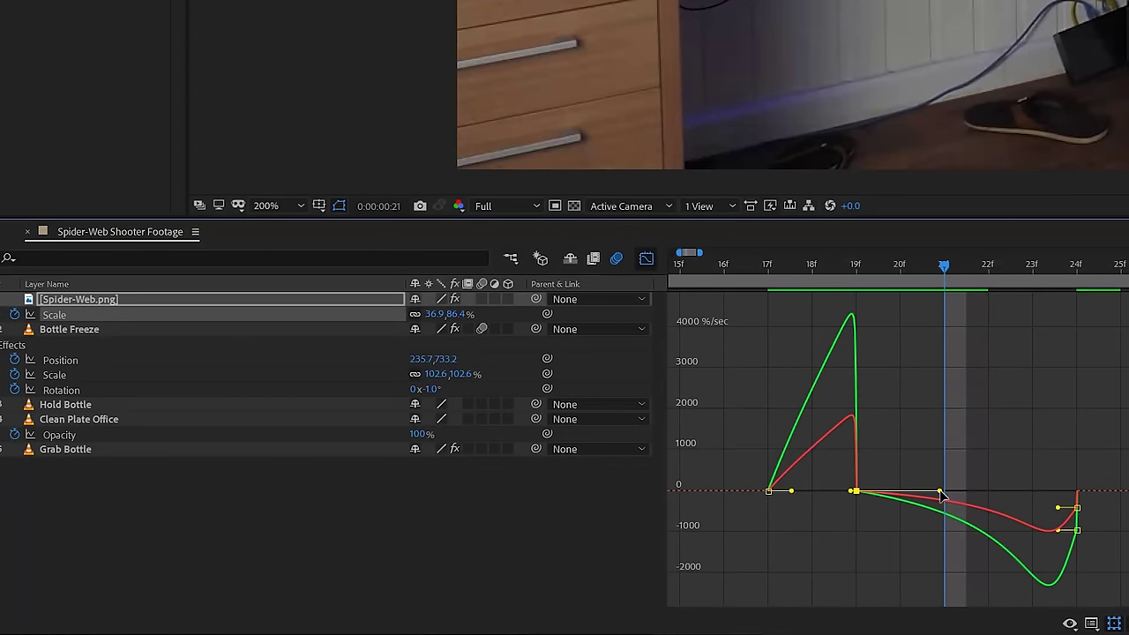
left_click_drag(942, 496, 970, 491)
left_click(646, 257)
key("Page_Down")
key("Page_Down")
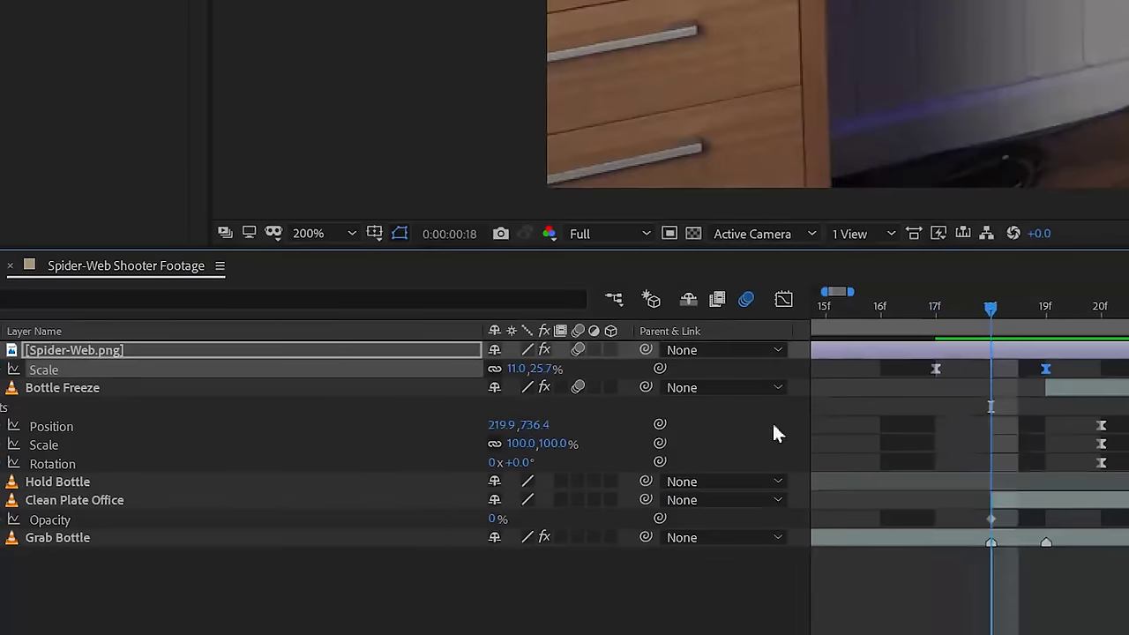
Step: Create a new solid named Mask and hide it to see the footage
right_click(705, 417)
mouse_move(494, 429)
left_click(322, 481)
type("Mask")
key("Return")
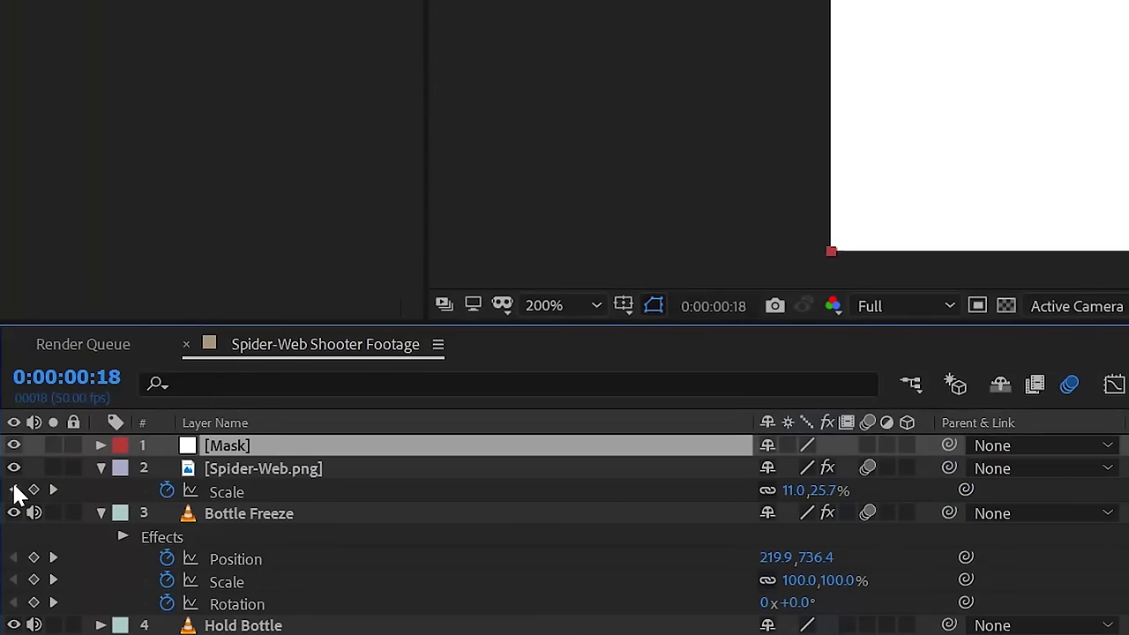
left_click(13, 446)
scroll(776, 150, "up", 2)
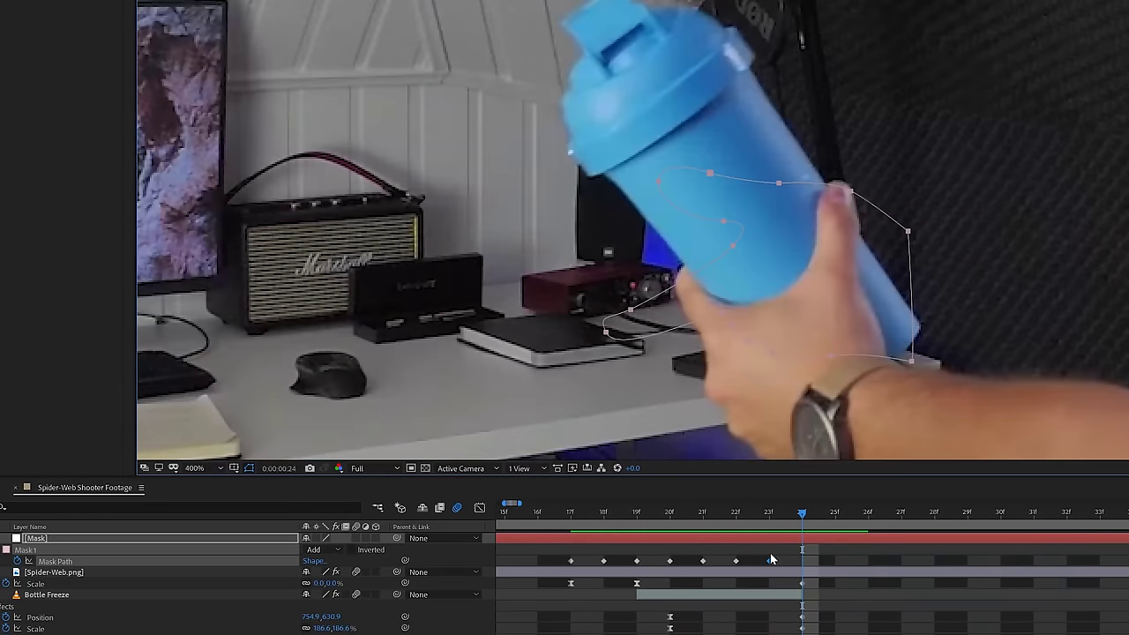
Step: Set Spider-Web.png's track matte to Mask as Alpha Inverted Matte and preview to frame 24
left_click(820, 576)
left_click(441, 571)
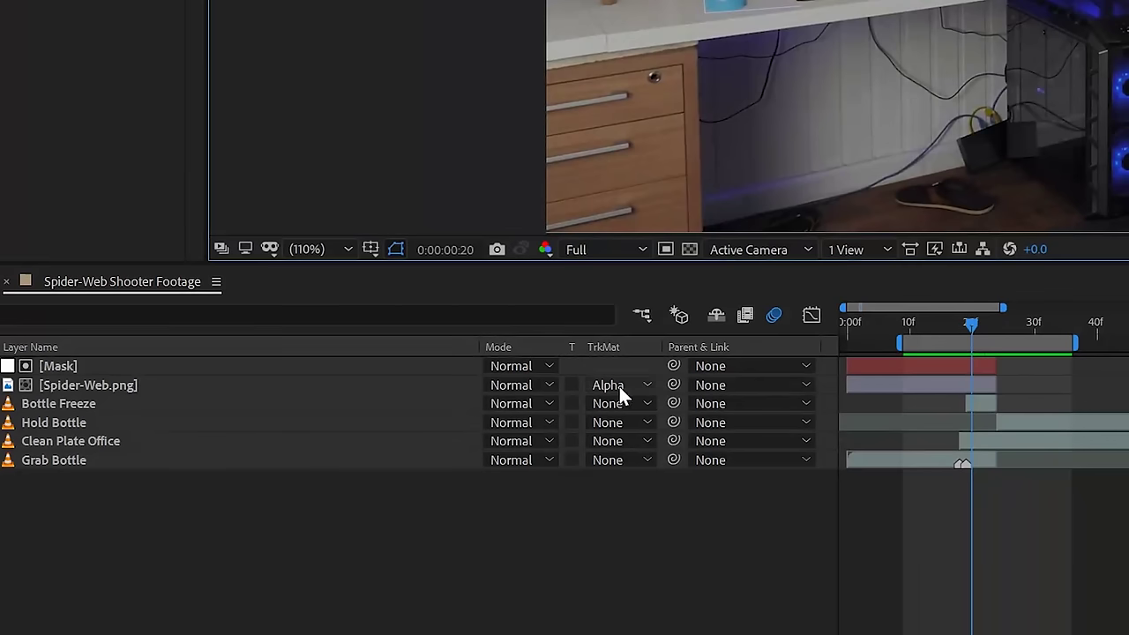
left_click(620, 385)
left_click(658, 458)
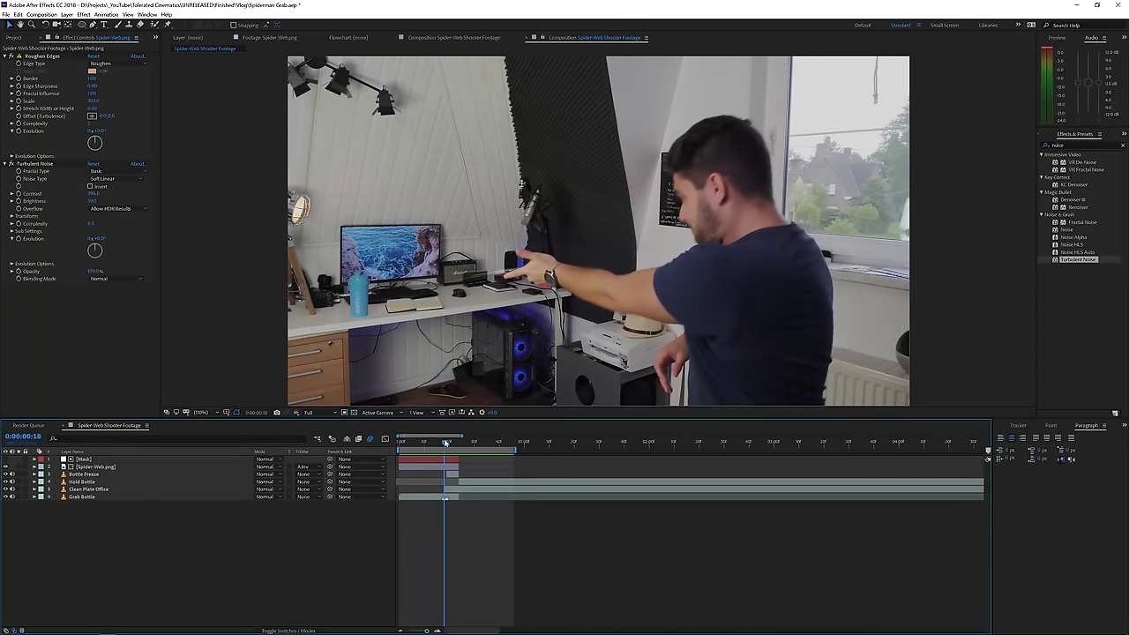
left_click_drag(445, 442, 459, 442)
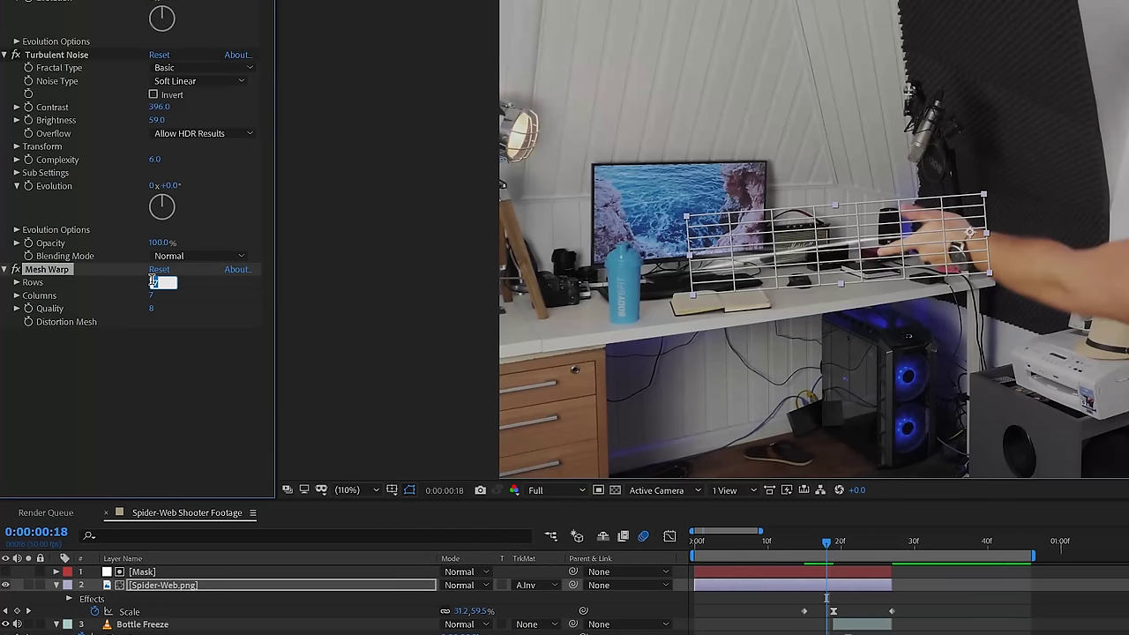
type("4")
key("Return")
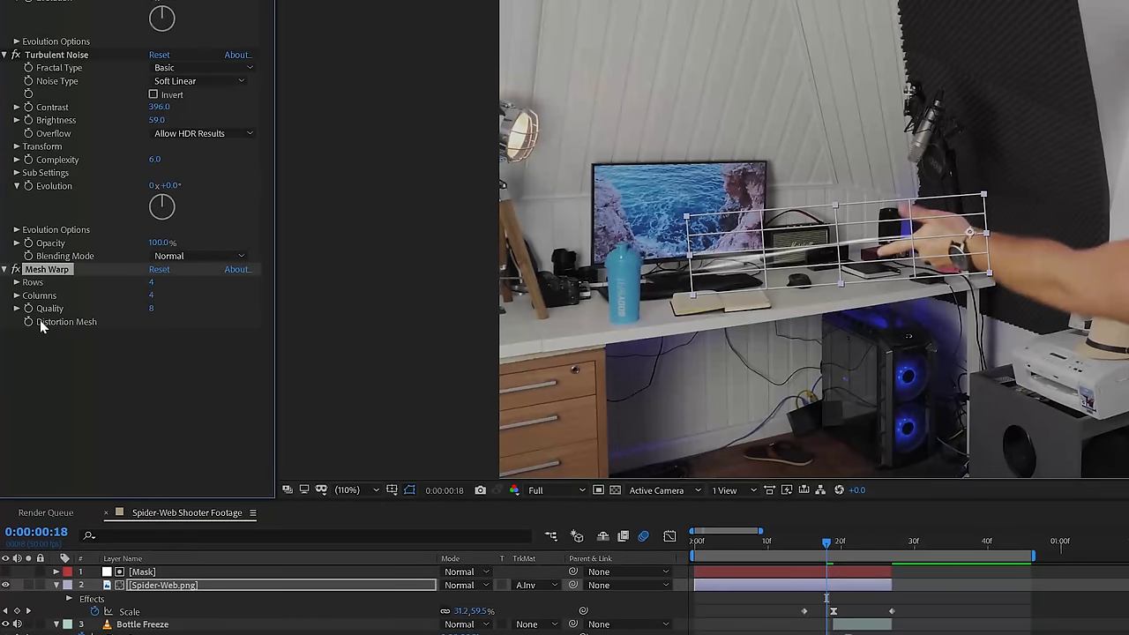
left_click(840, 267)
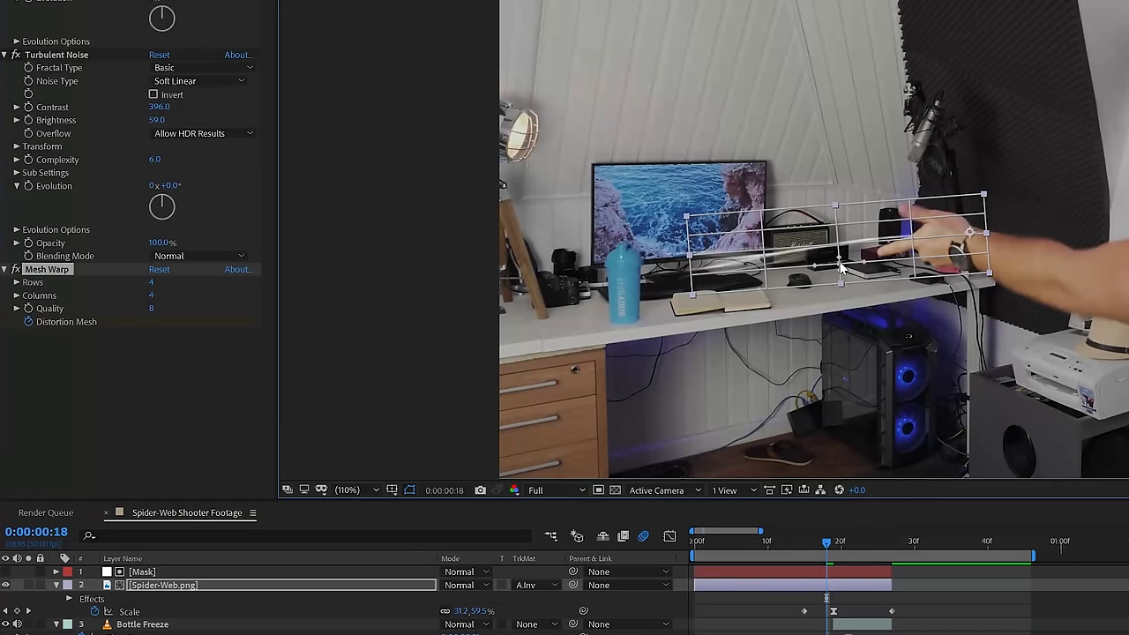
key("Page_Down")
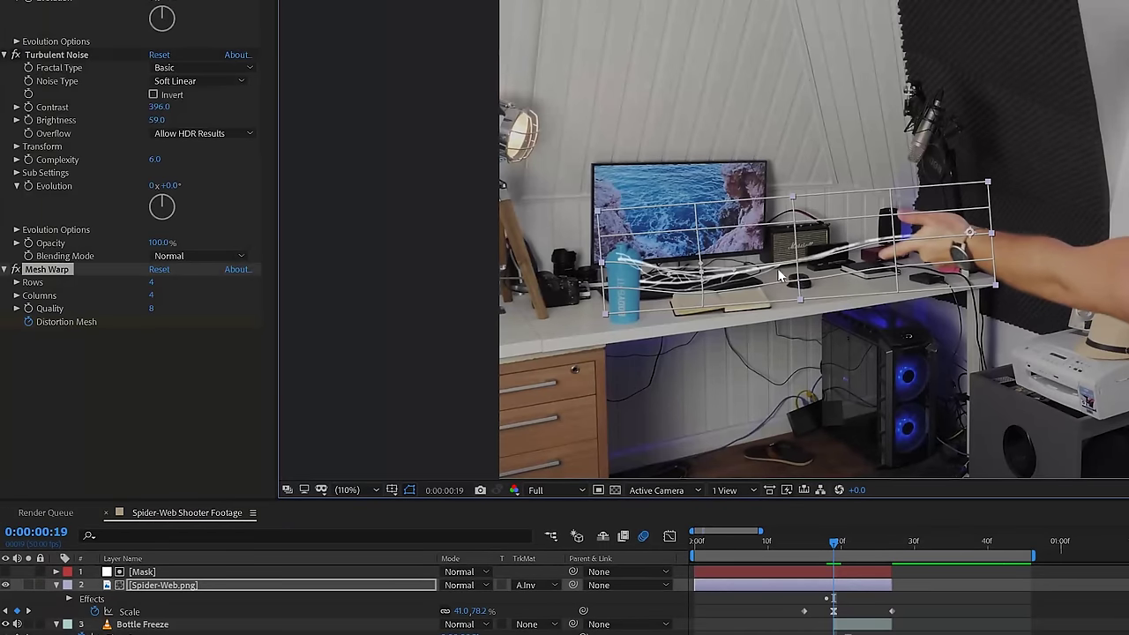
key("Page_Down")
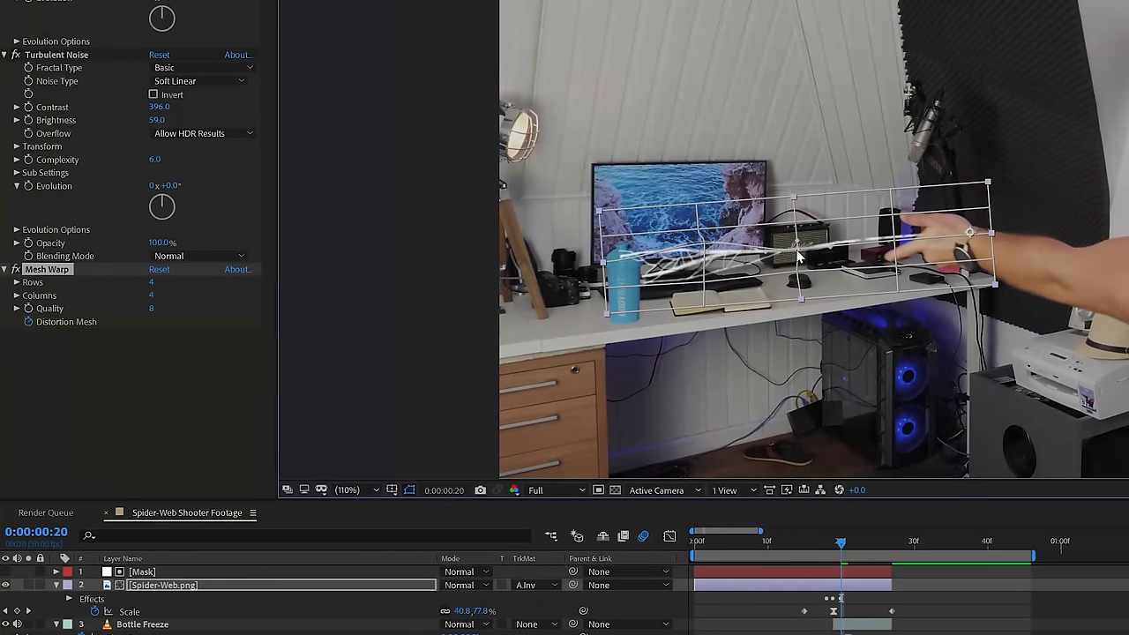
key("Page_Down")
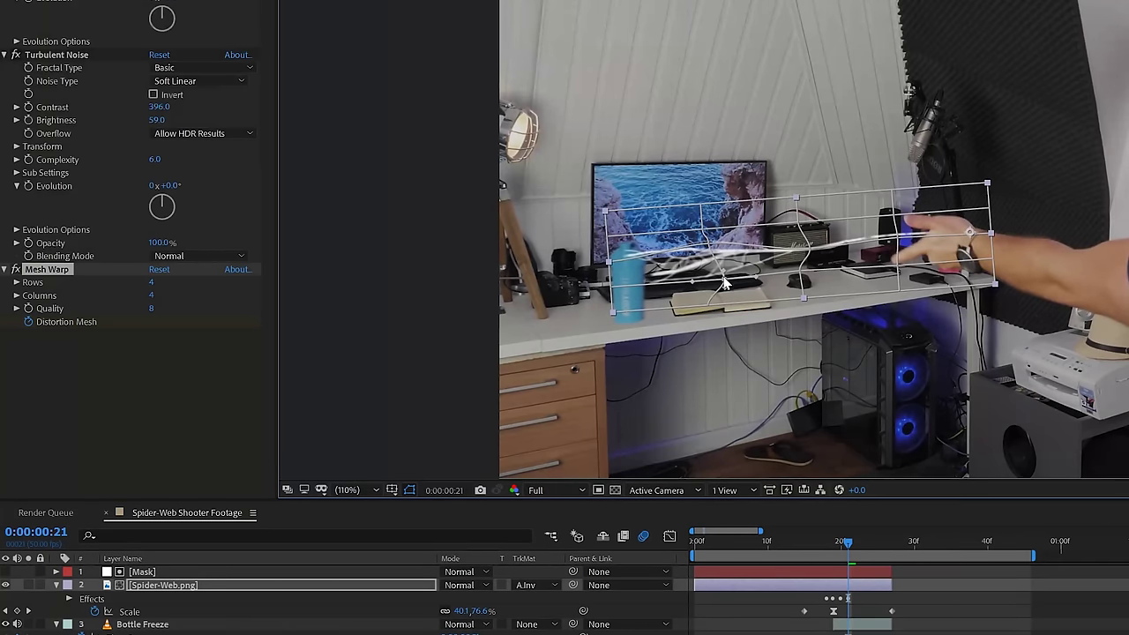
key("Page_Down")
key("Page_Down")
key("Page_Down")
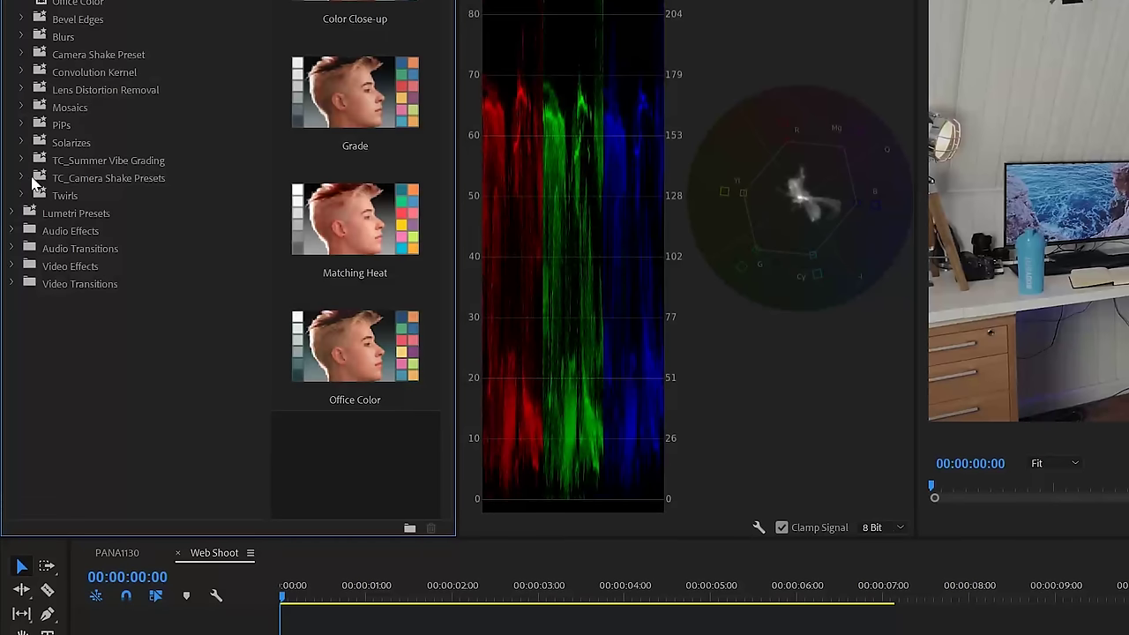
Step: Drag TC_Camera Medium Moving Shake from the TC_Camera Shake Presets bin onto the Web Shoot clip
left_click(22, 179)
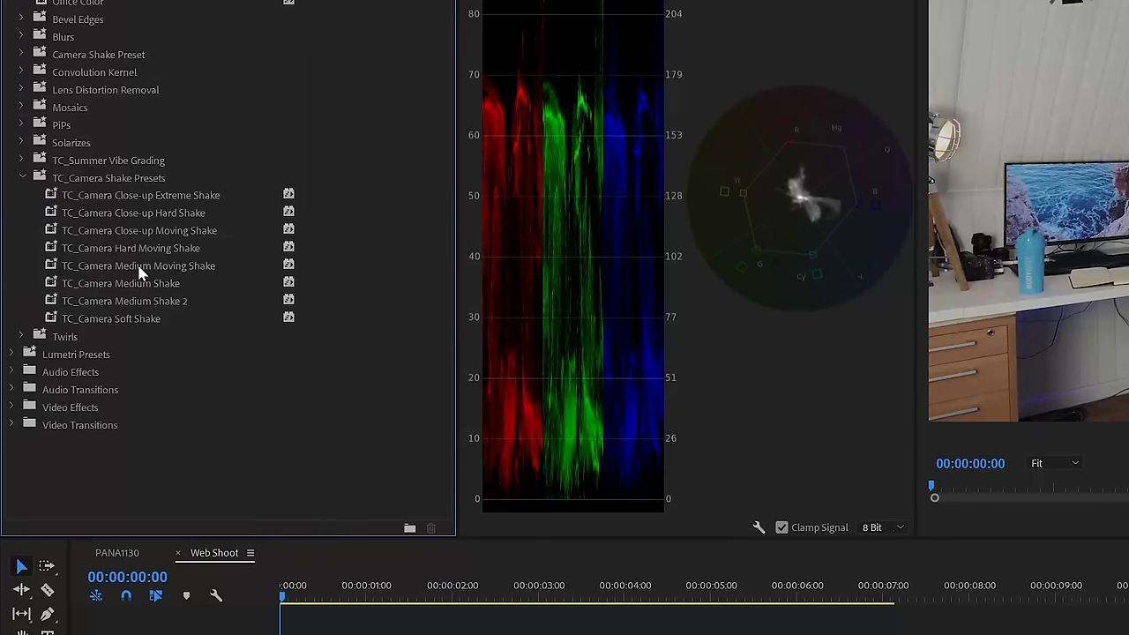
left_click_drag(141, 272, 288, 438)
left_click_drag(391, 541, 390, 540)
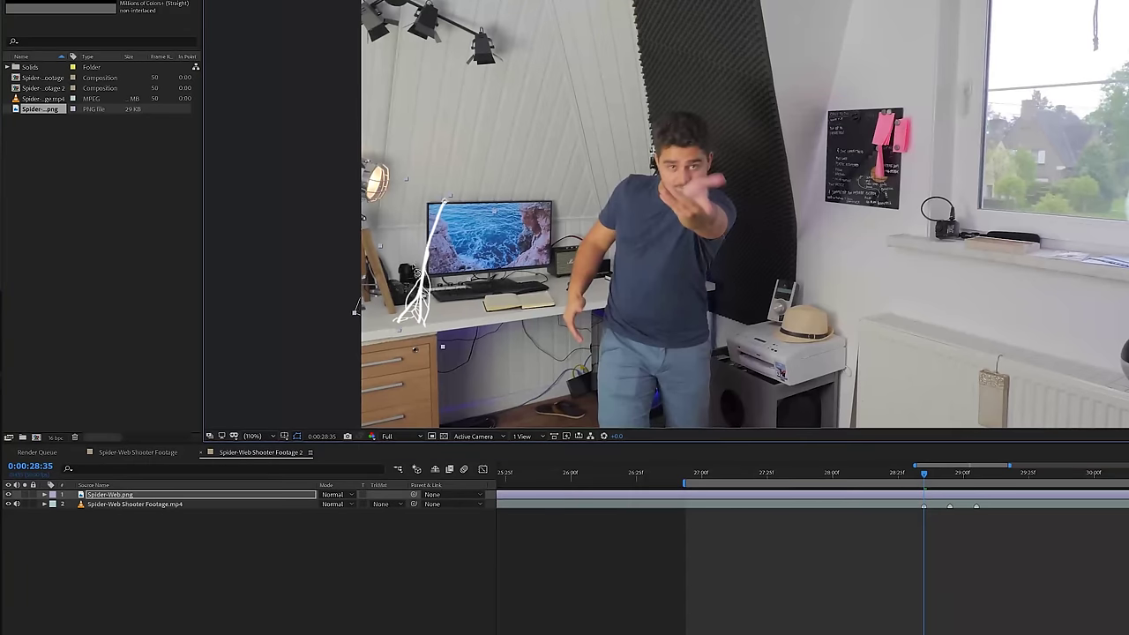
Step: Place Spider-Web.png on the man's hand and angle it in 3D so the strands shoot at the camera
left_click_drag(412, 277, 656, 288)
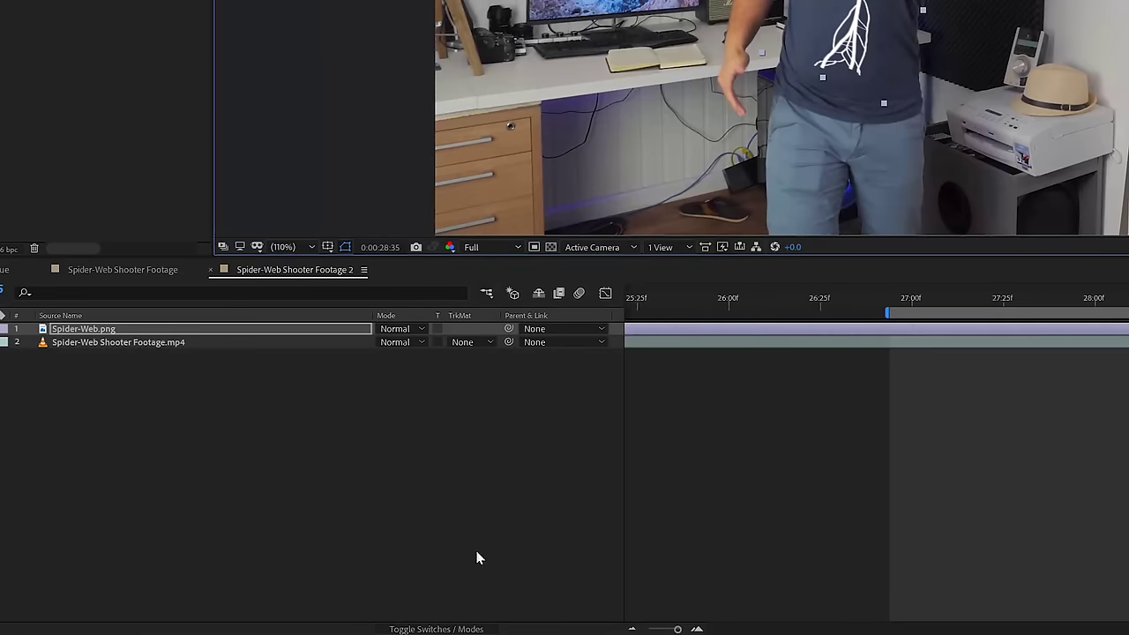
left_click(450, 628)
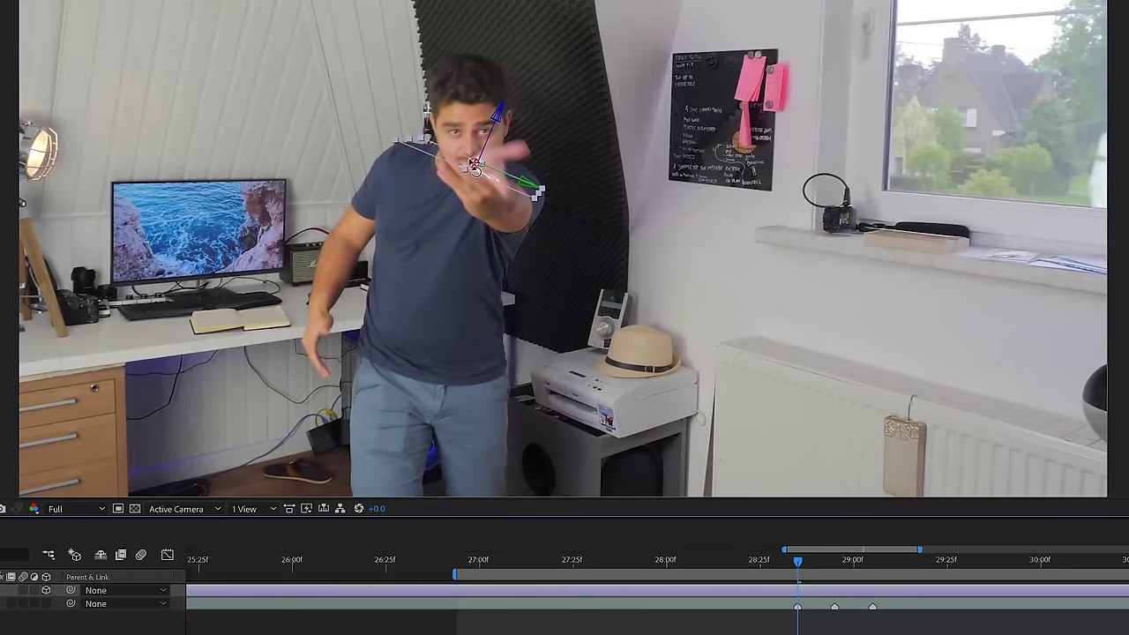
left_click_drag(409, 246, 979, 498)
scroll(778, 361, "down", 5)
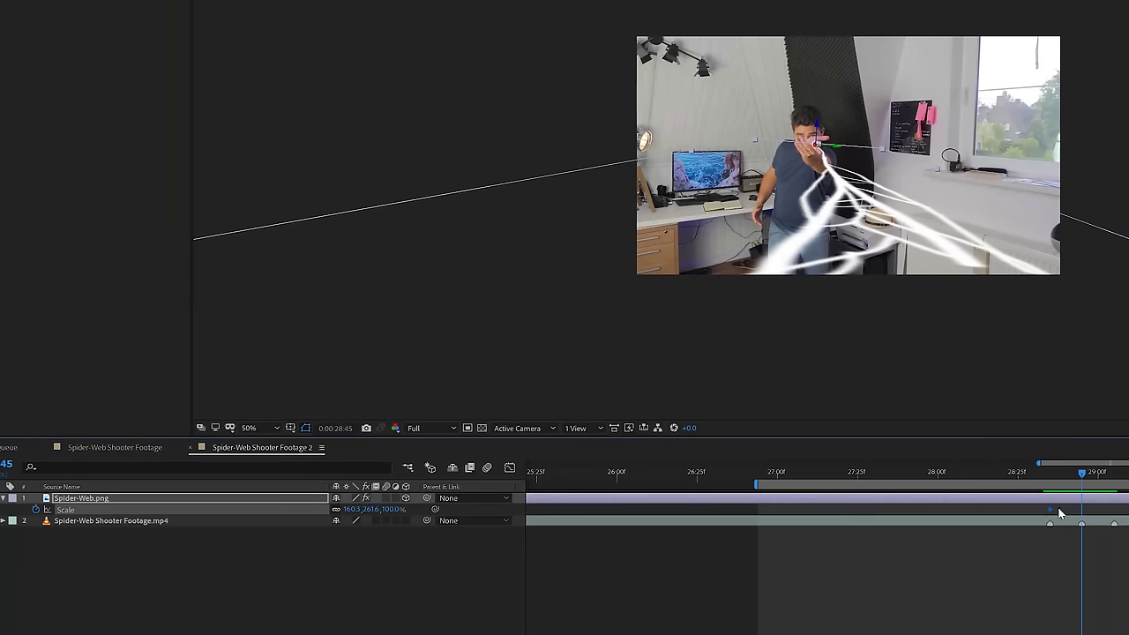
Step: Key Spider-Web.png Scale to 0% at 28:35 so it grows to 160.3, 261.6% by 28:45, then preview
left_click(1057, 515)
left_click(1050, 512)
left_click(1050, 477)
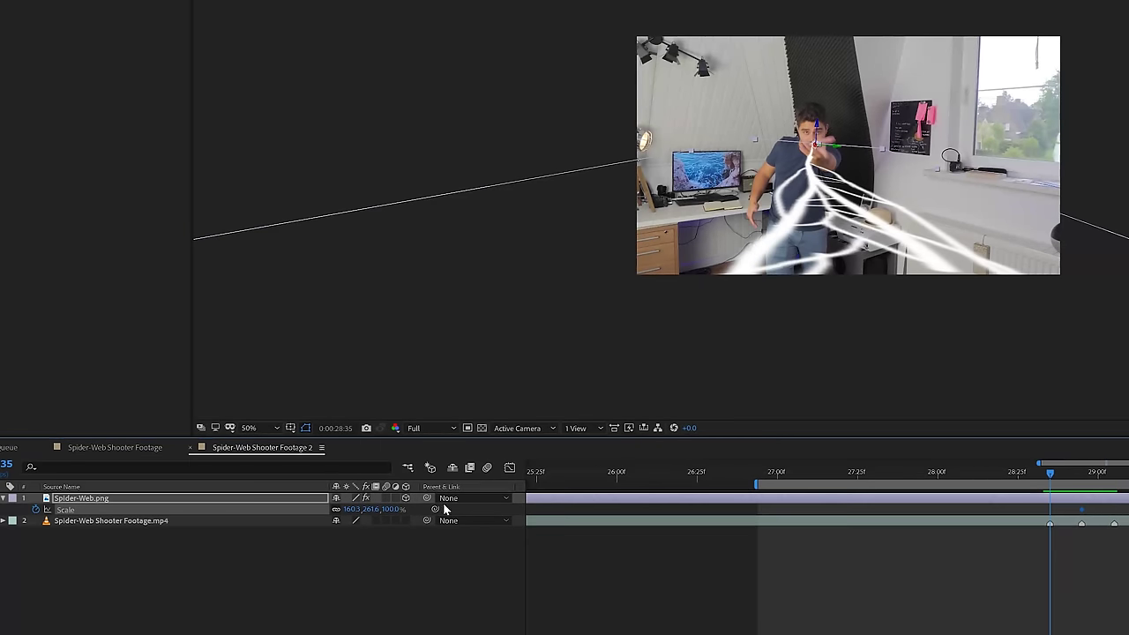
left_click_drag(384, 516, 360, 511)
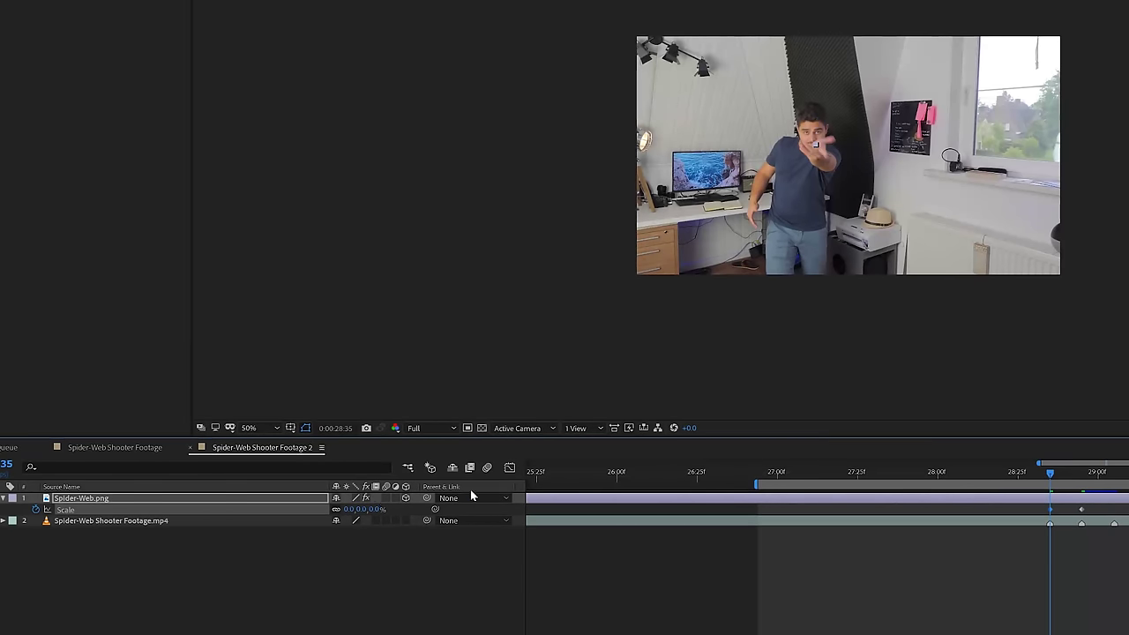
key("space")
Step: Ease the Scale keyframes' speed curve in the Graph Editor
key("shift+F3")
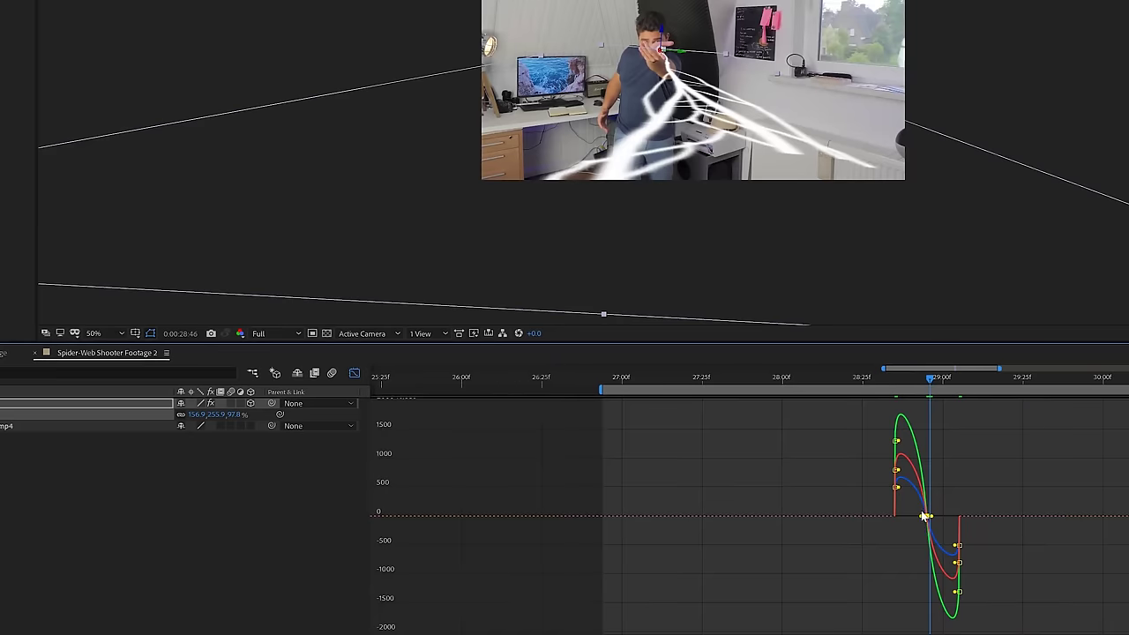
left_click_drag(932, 522, 930, 519)
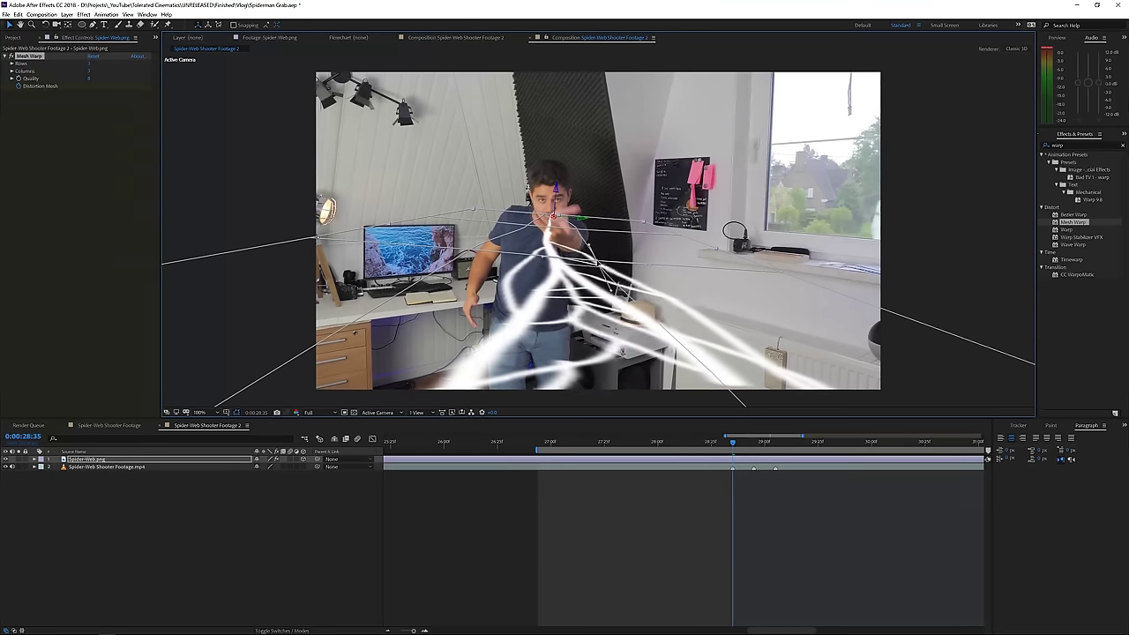
scroll(667, 328, "down", 2)
scroll(581, 233, "up", 2)
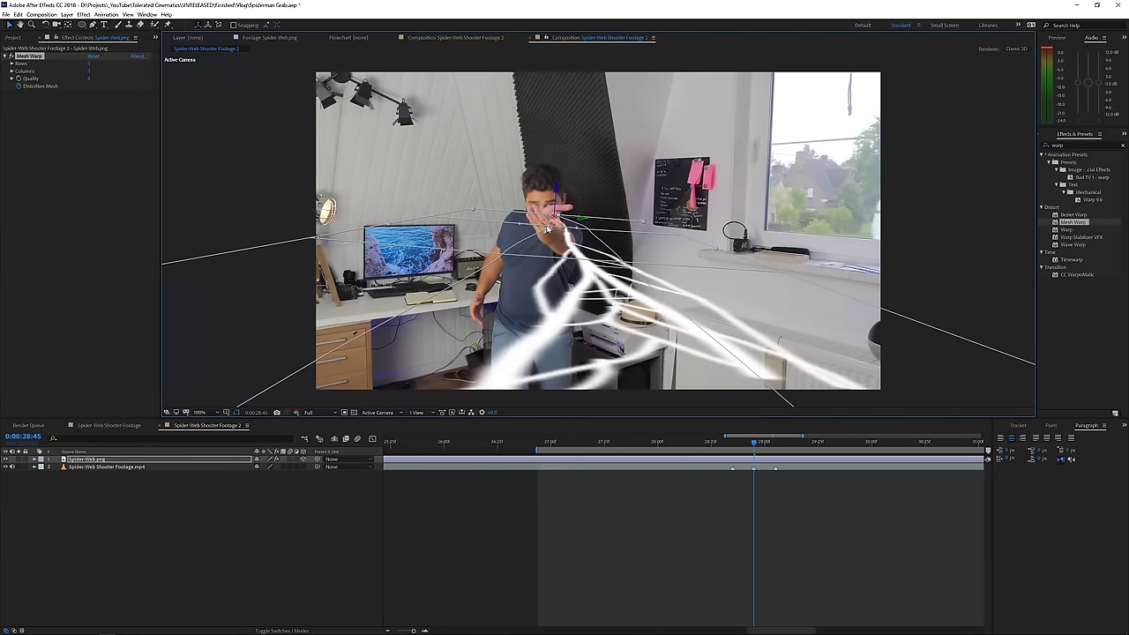
scroll(632, 298, "down", 2)
scroll(589, 309, "up", 2)
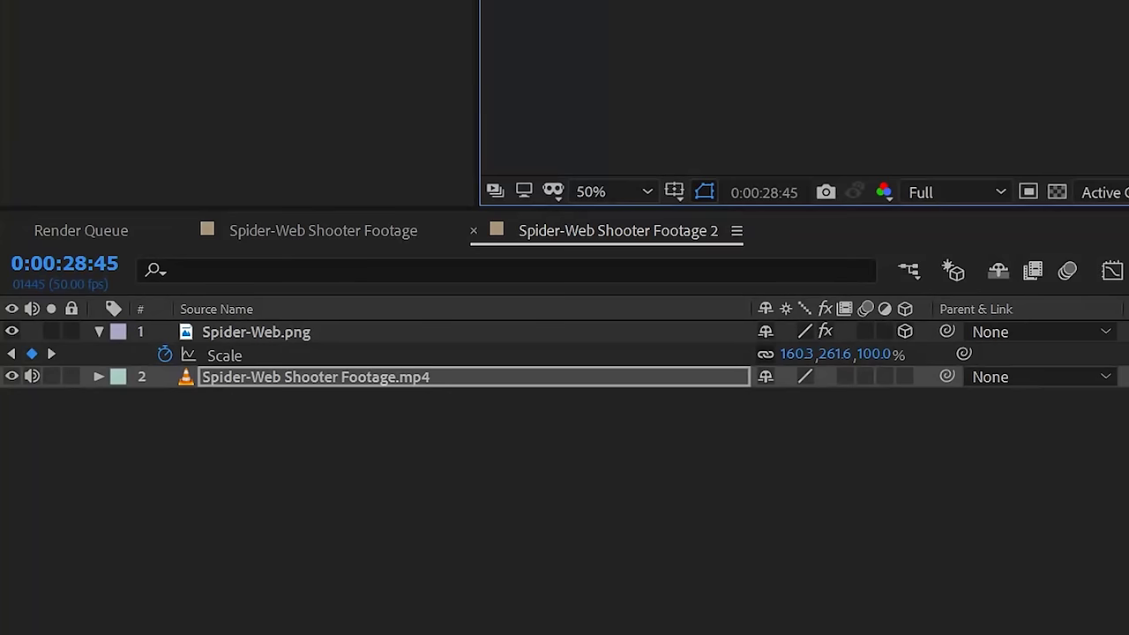
Step: Start Scale keyframing on Spider-Web Shooter Footage.mp4 and move to 29:00 for the push-in
left_click(165, 399)
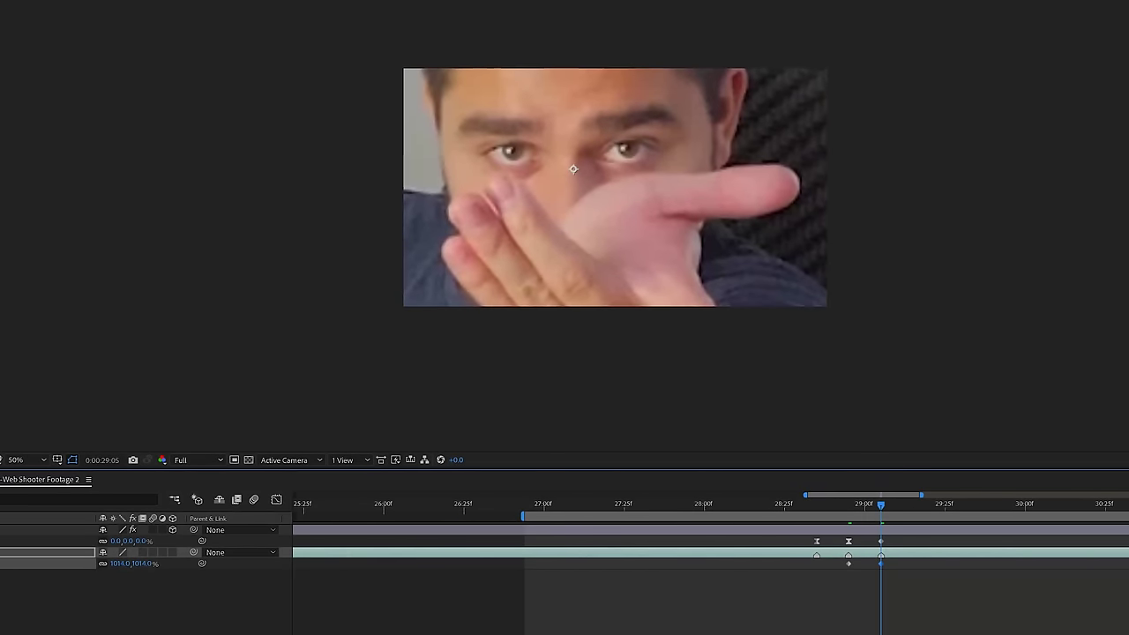
scroll(776, 614, "right", 3)
left_click(703, 505)
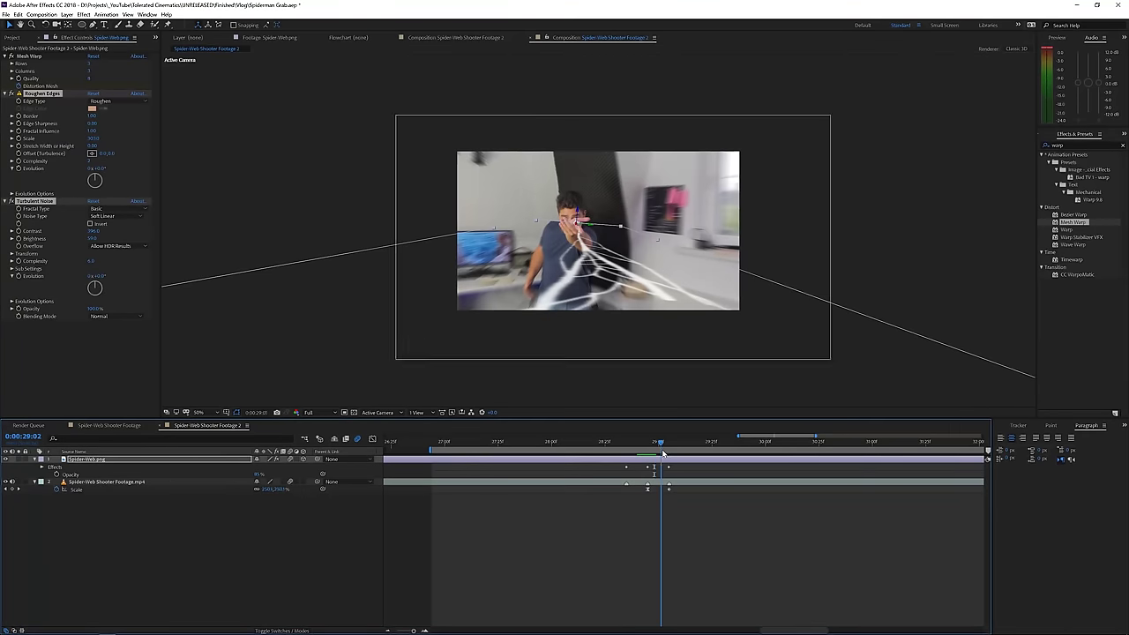
Step: At 28:44, add a Directional Blur to Spider-Web.png with 90° direction and keyframed Blur Length
left_click(640, 442)
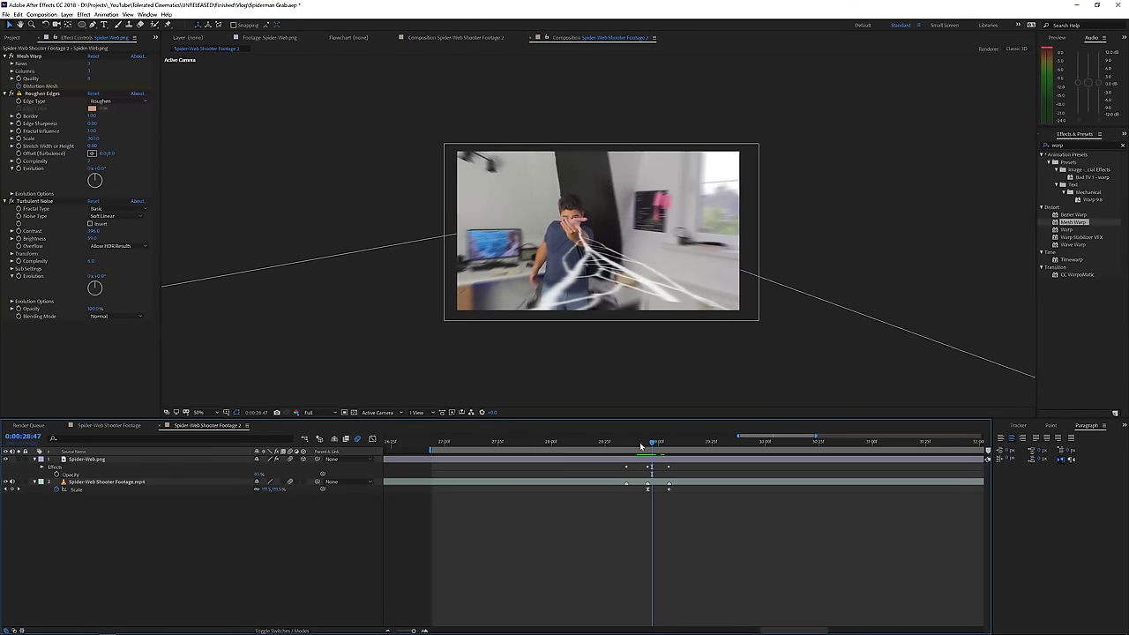
left_click(83, 14)
mouse_move(34, 70)
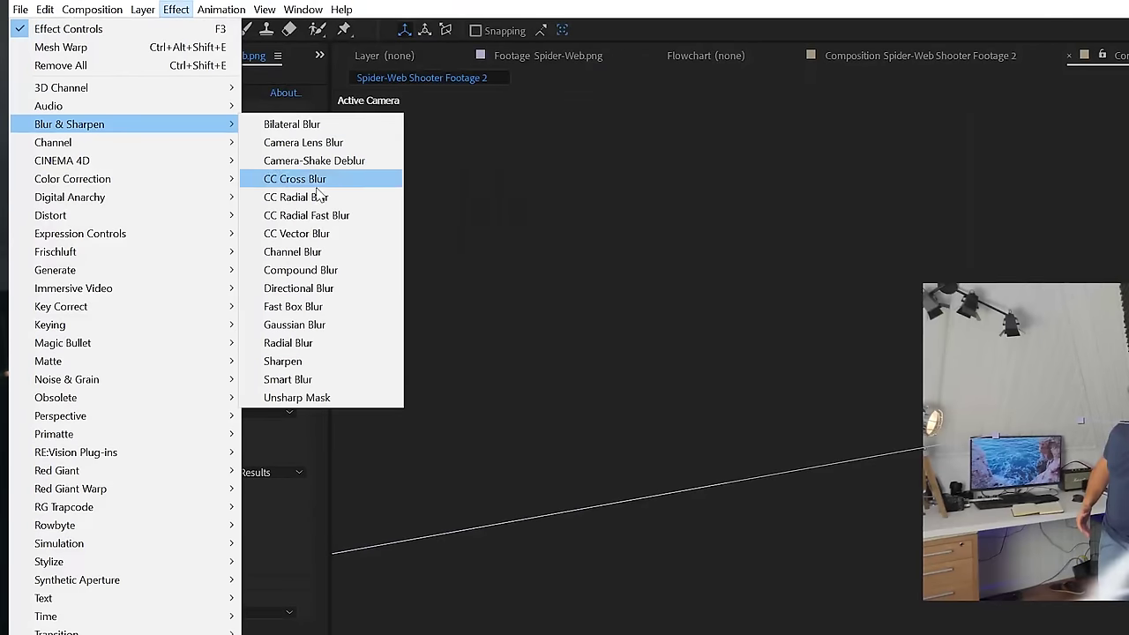
left_click(310, 324)
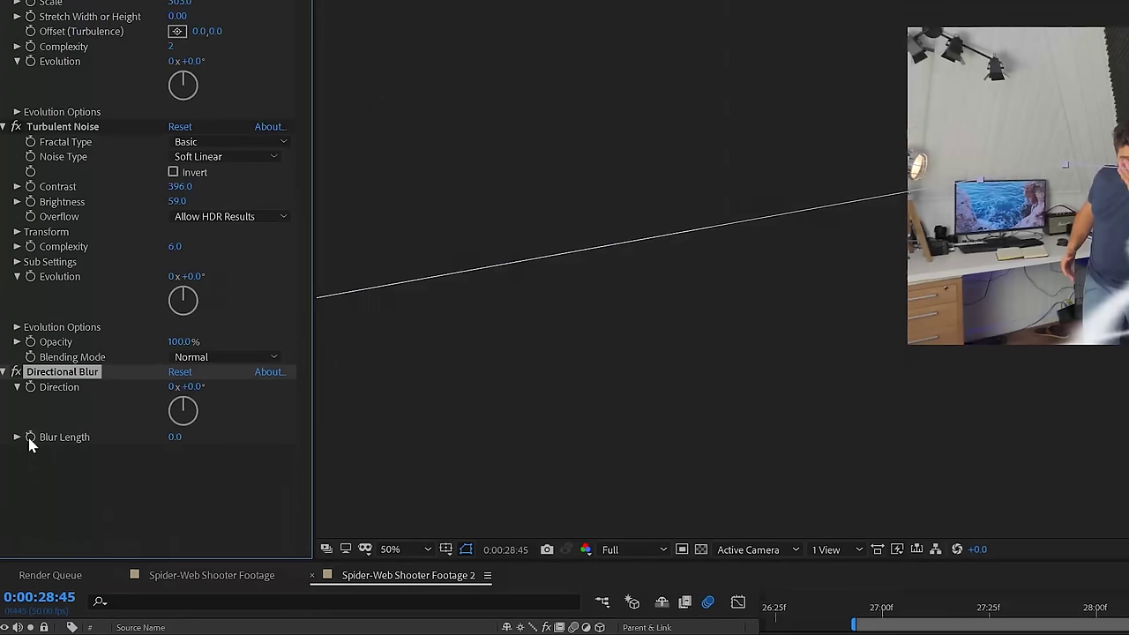
left_click(31, 438)
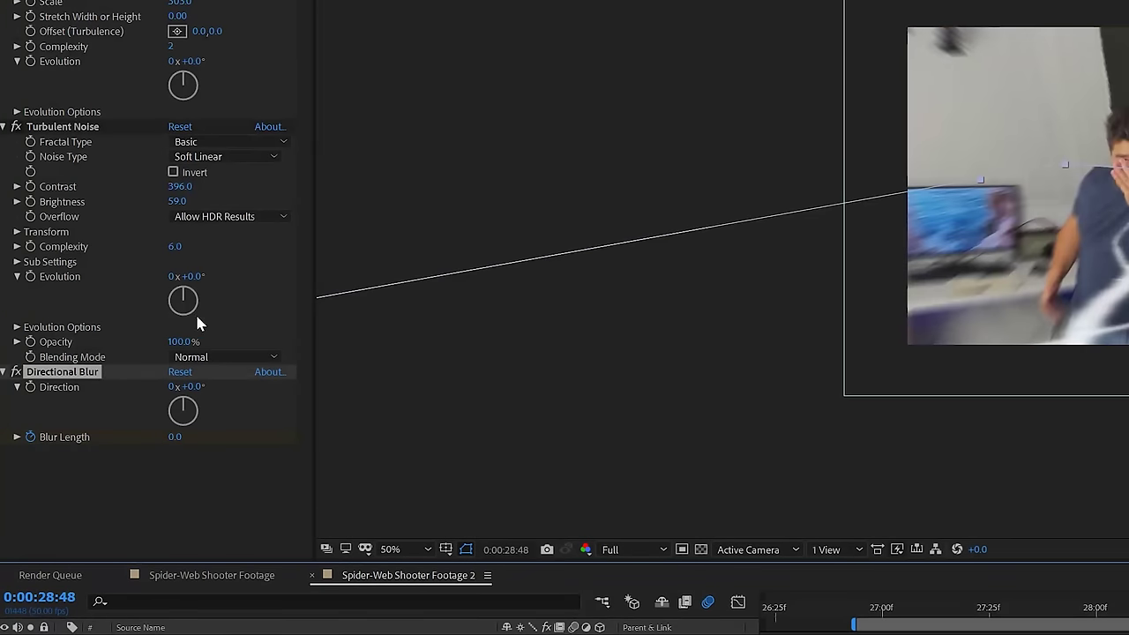
left_click_drag(286, 435, 209, 417)
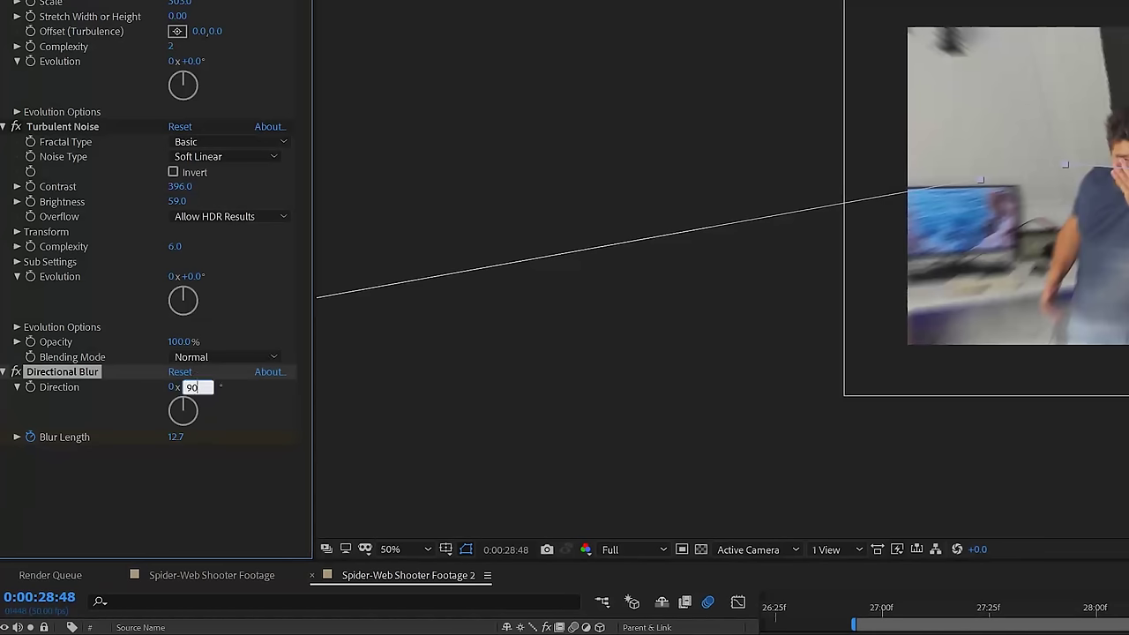
key("Return")
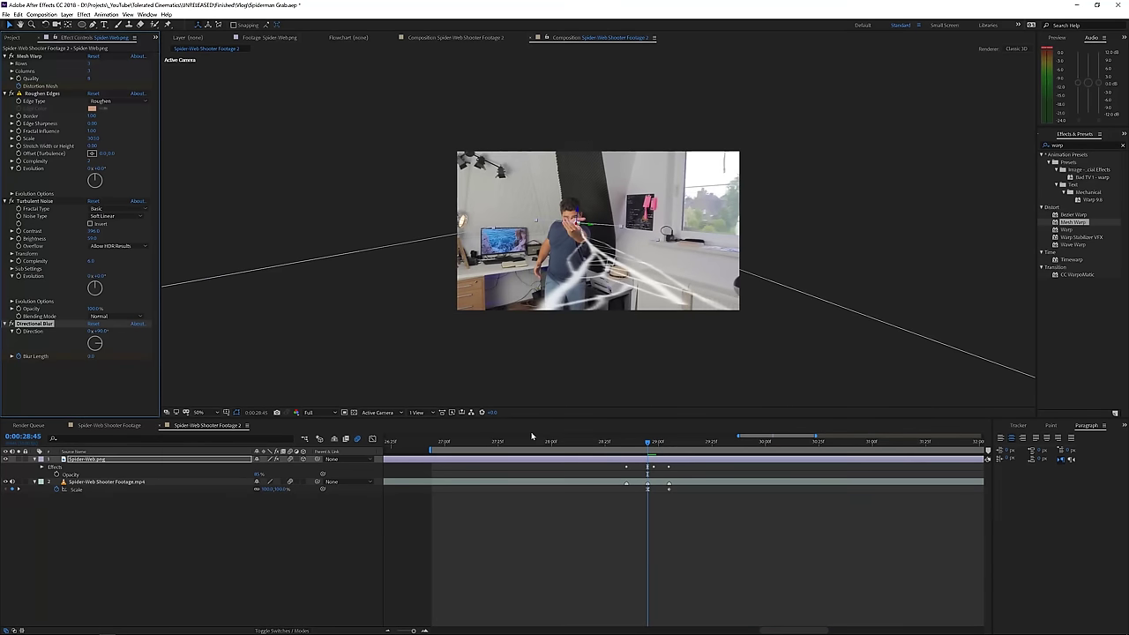
Step: Preview the camera grab with the Spider-Web Shooter Footage.mp4 layer selected
left_click(727, 474)
left_click(687, 483)
key("space")
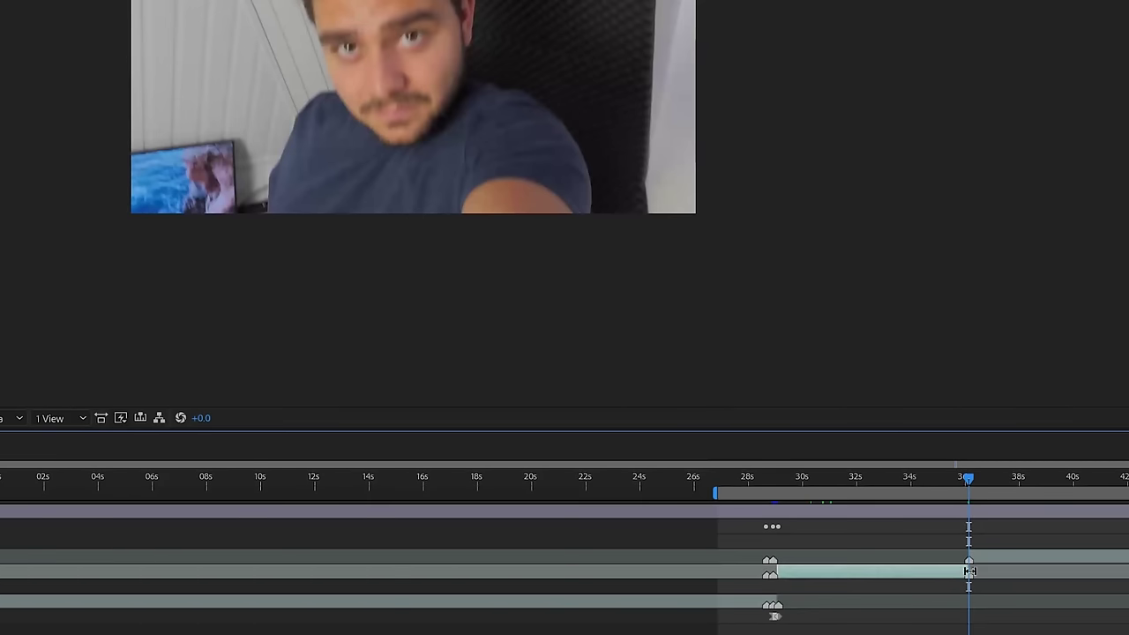
Step: Slide the second footage layer earlier, enable Time Remapping, and nudge its remap keyframes near 29:05 earlier
left_click_drag(1035, 559, 852, 570)
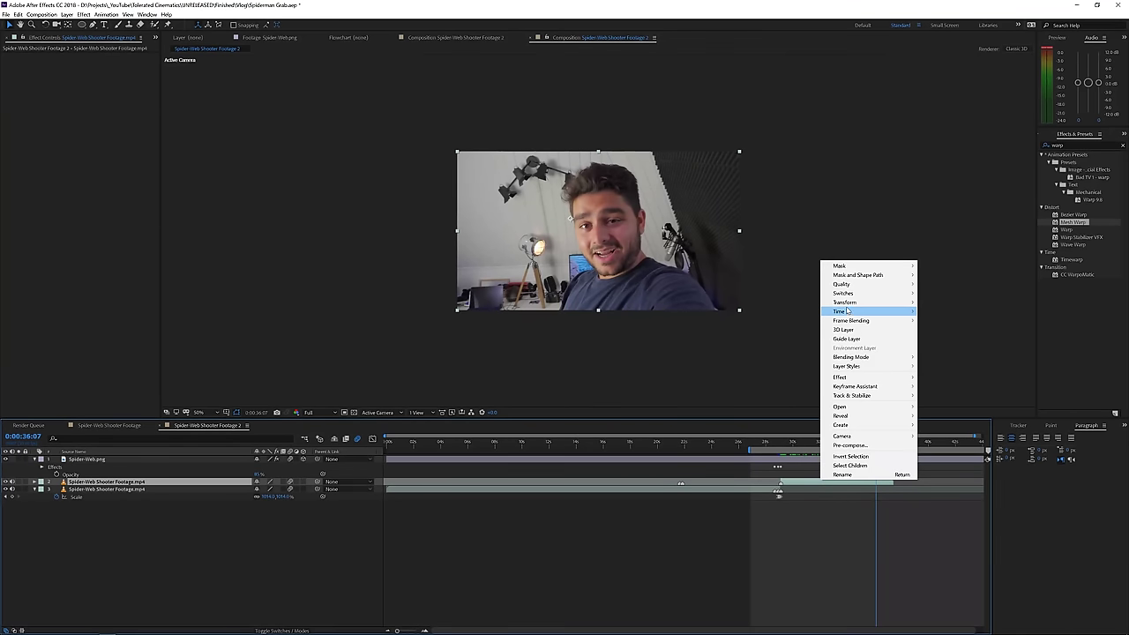
left_click(782, 312)
left_click(781, 446)
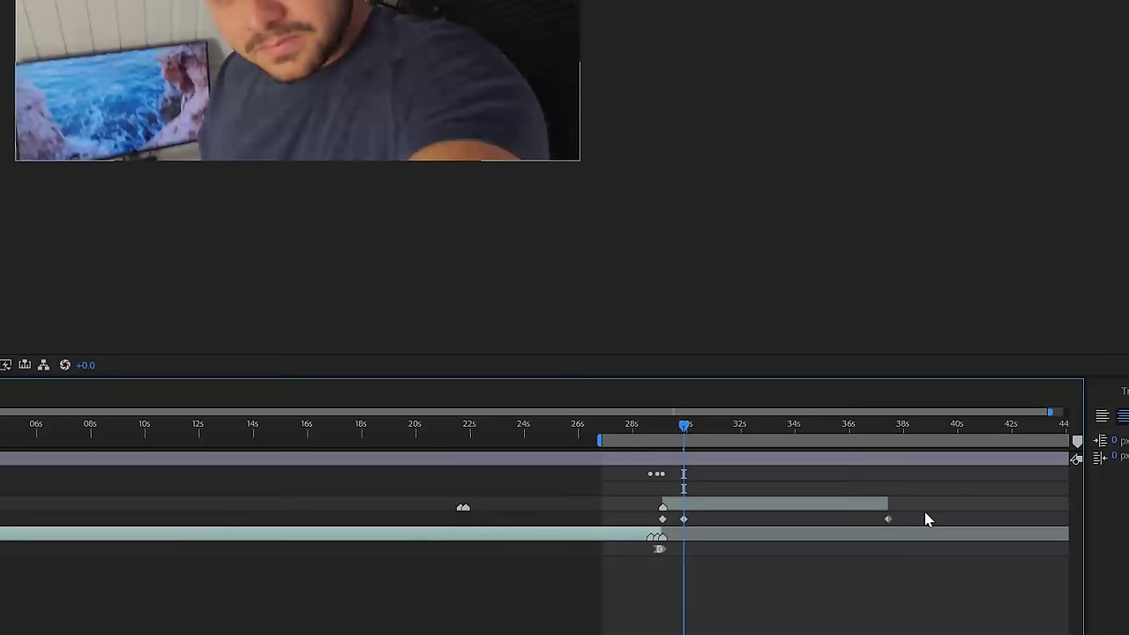
left_click_drag(685, 523, 668, 526)
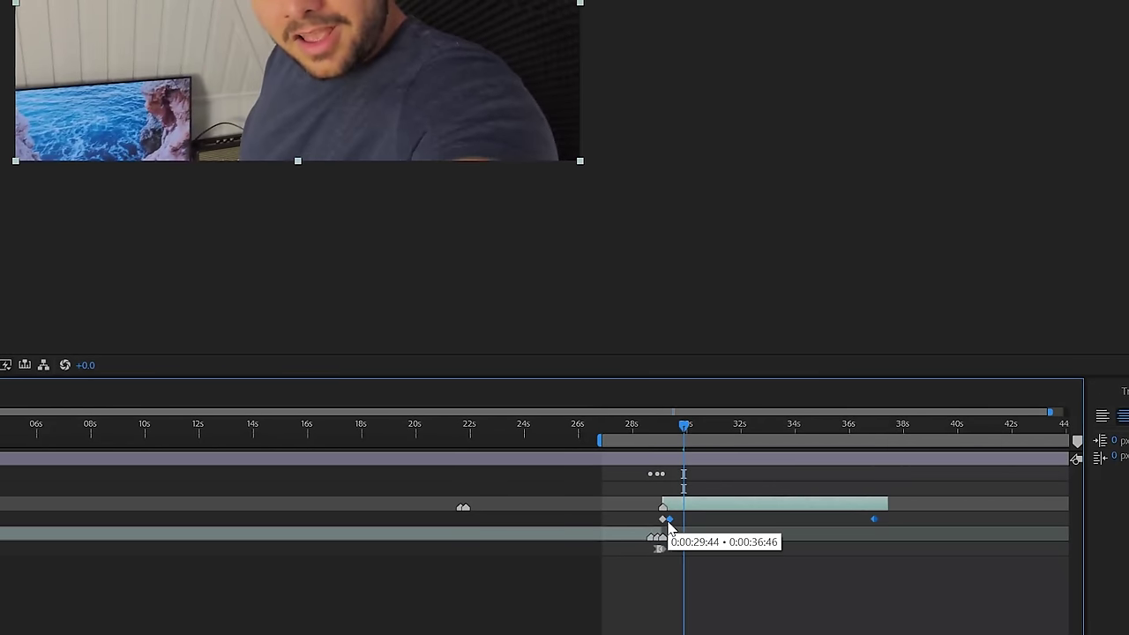